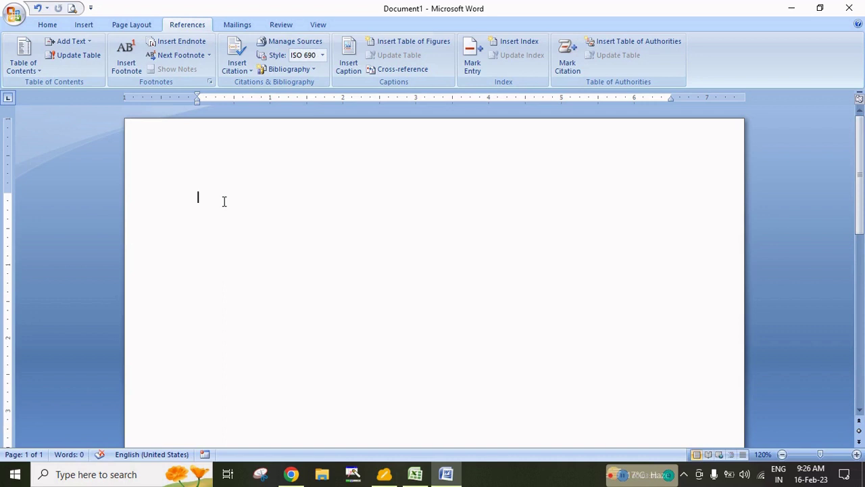
left_click(237, 70)
left_click(247, 88)
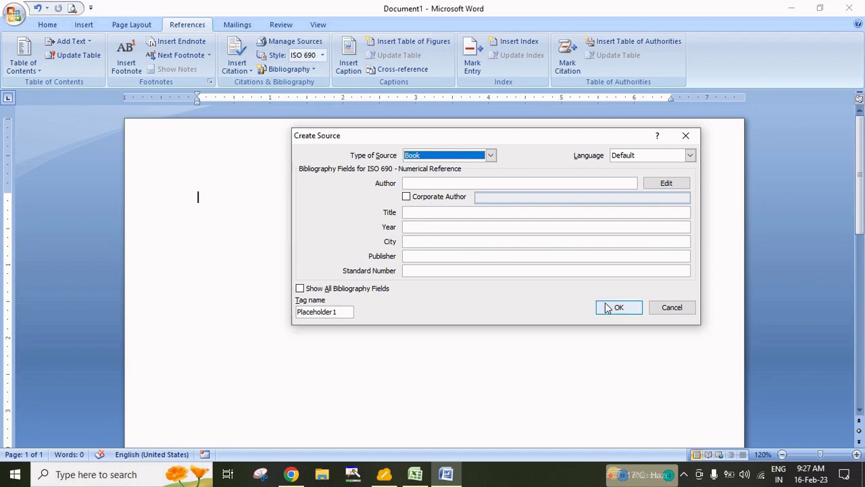
left_click(662, 306)
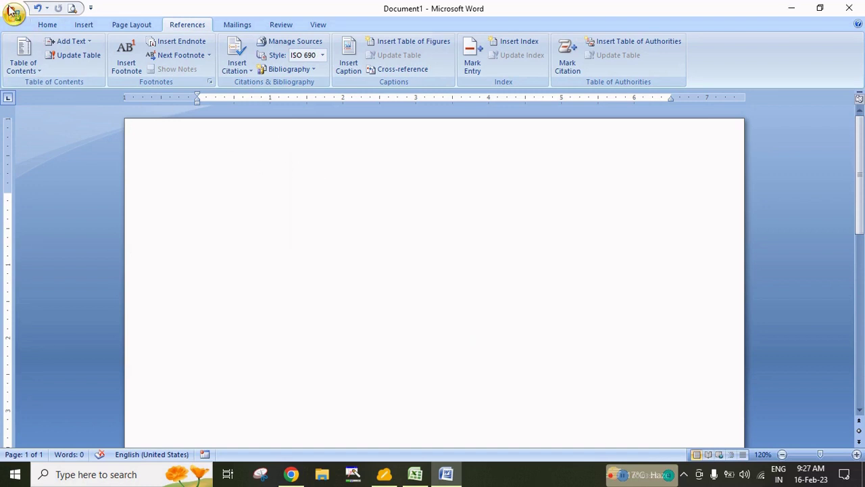
- Open the Computer Fundamental document and place the cursor on the empty line below the final Application Software paragraph
left_click(14, 14)
left_click(88, 52)
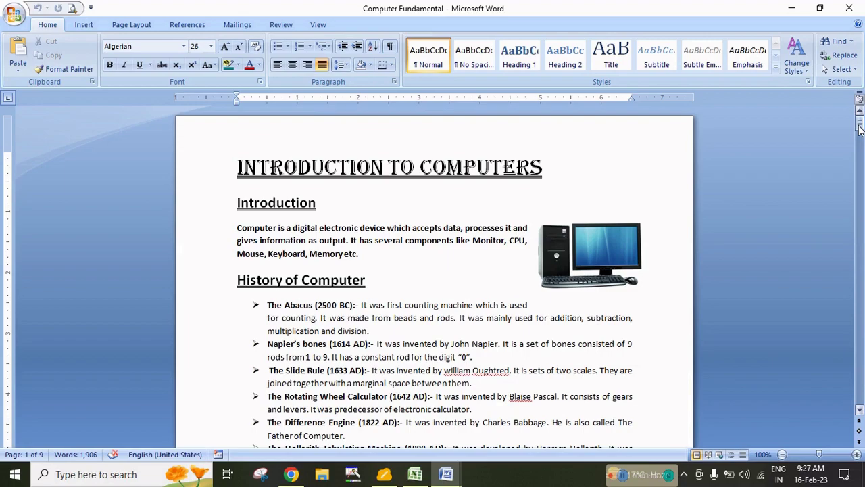
left_click_drag(860, 129, 860, 392)
left_click(258, 240)
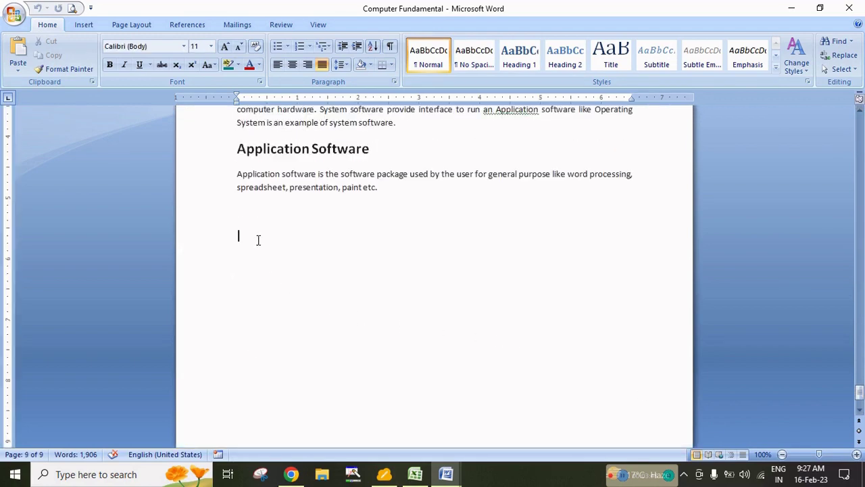
- Start a new citation source of type Book with the language kept at Default
left_click(203, 26)
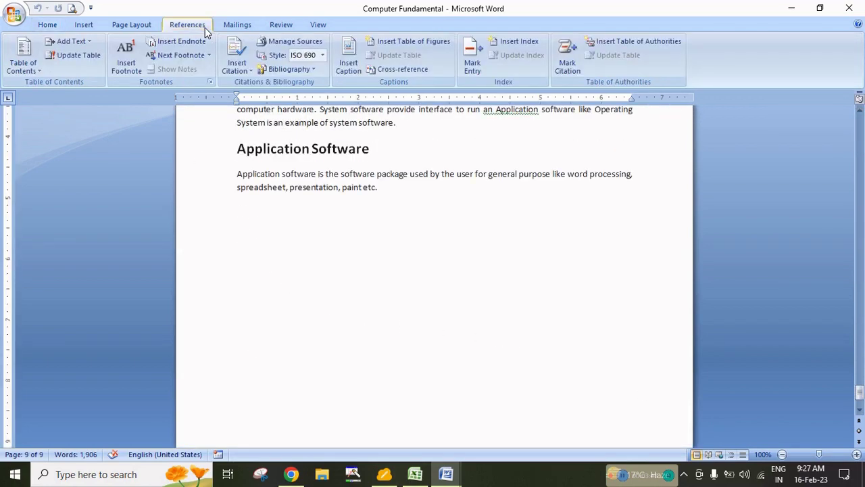
left_click(238, 68)
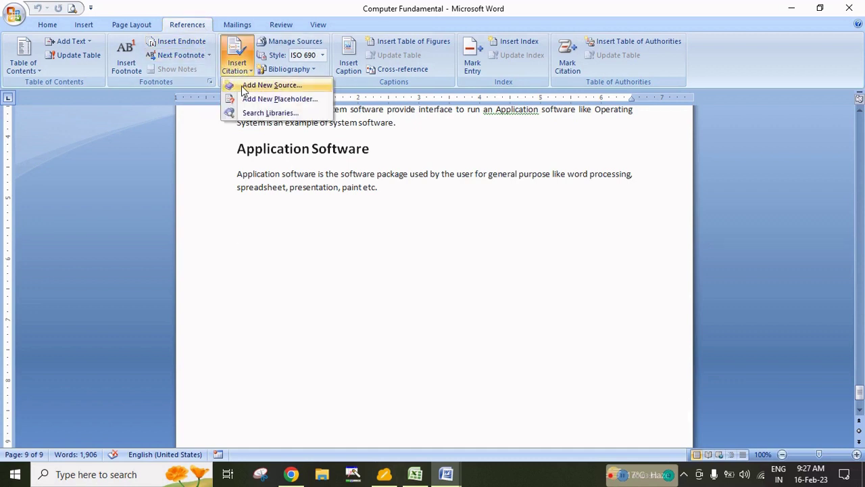
left_click(249, 88)
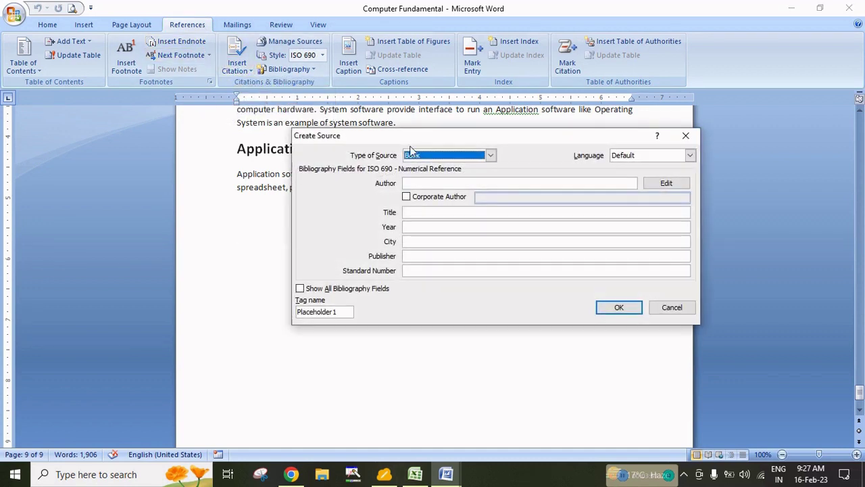
left_click(492, 156)
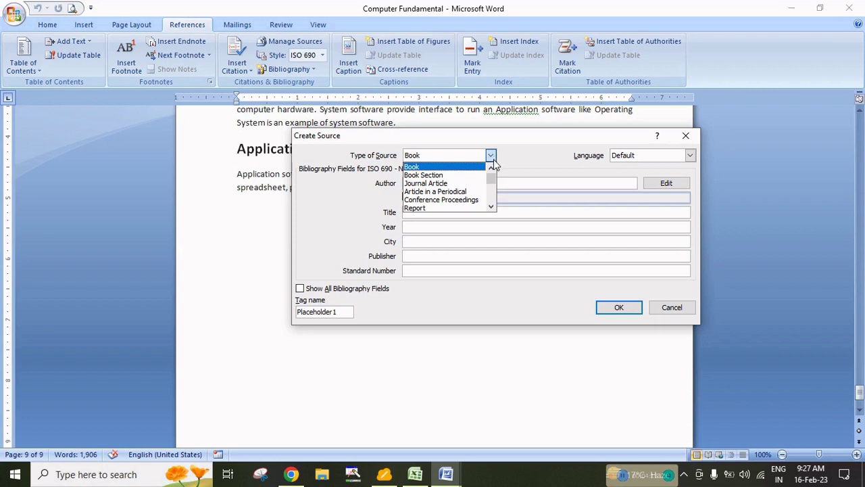
left_click(458, 166)
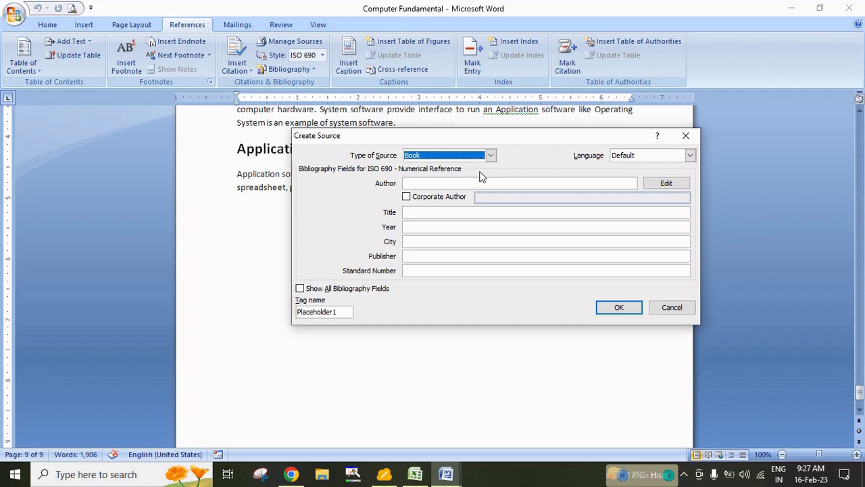
left_click(690, 155)
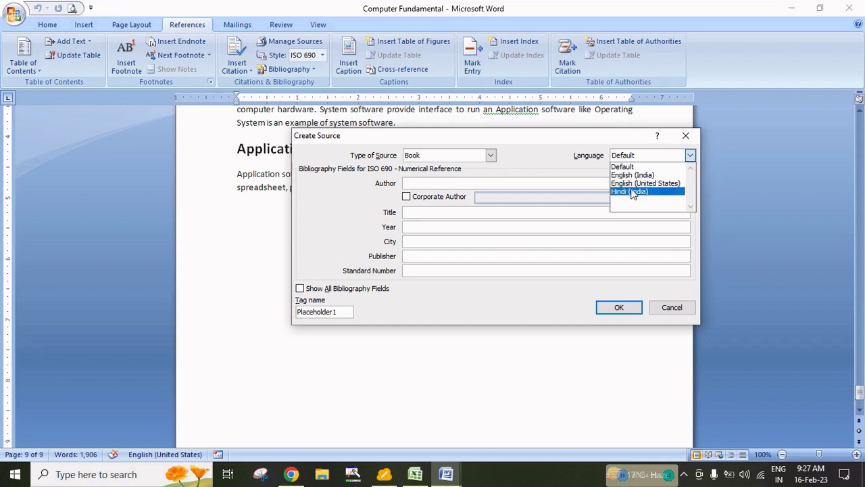
left_click(541, 162)
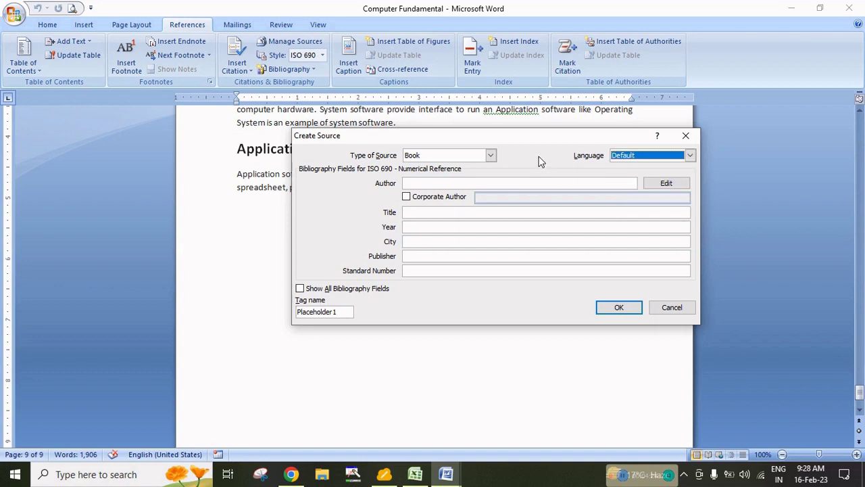
- Enter the author's full name, the title Computer Fundamental and the year 2023 for the new source
left_click(460, 183)
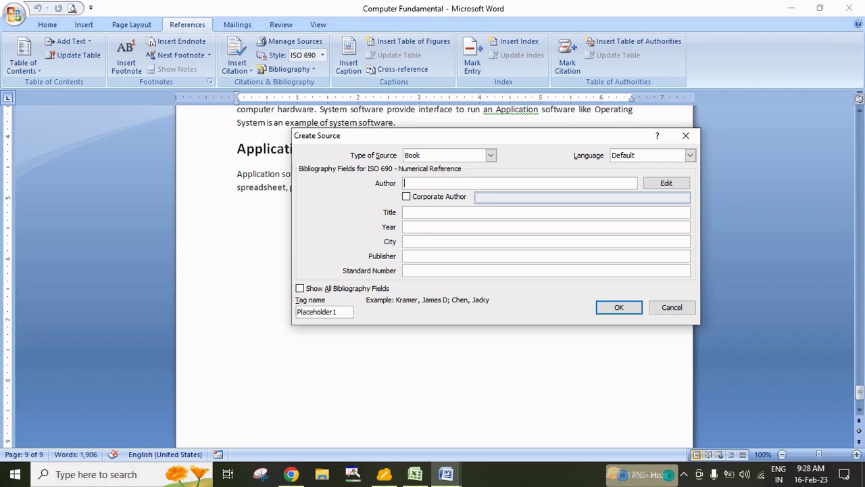
type("Amit Sinha")
left_click(436, 216)
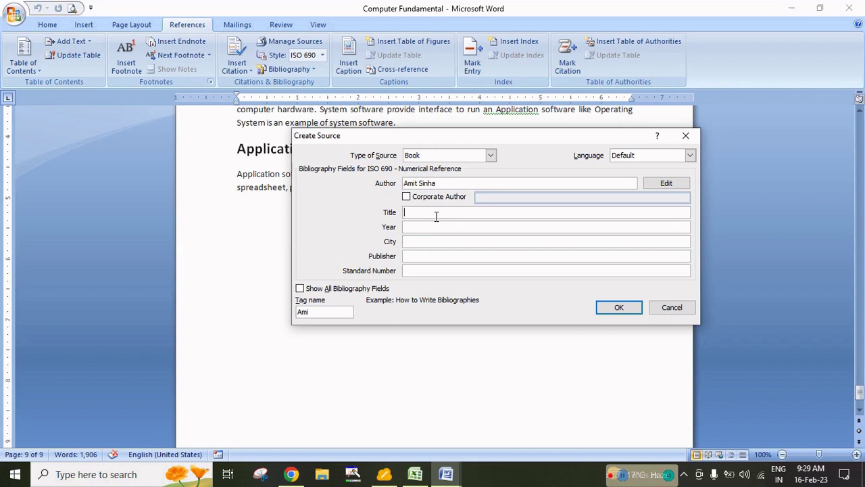
type("Computer Fundamental")
left_click(441, 230)
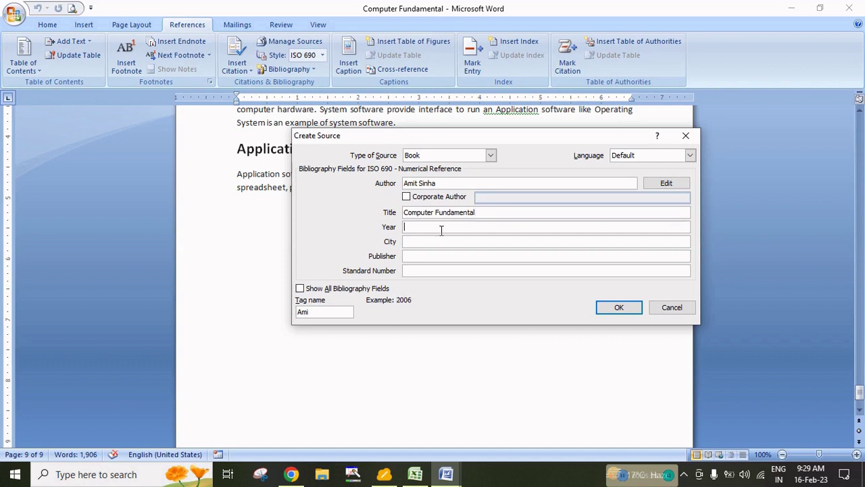
type("2023")
- Complete the source with city Patna, publisher Vidyasagar and standard number ISBN, and insert its citation
left_click(436, 240)
type("Patna")
left_click(445, 255)
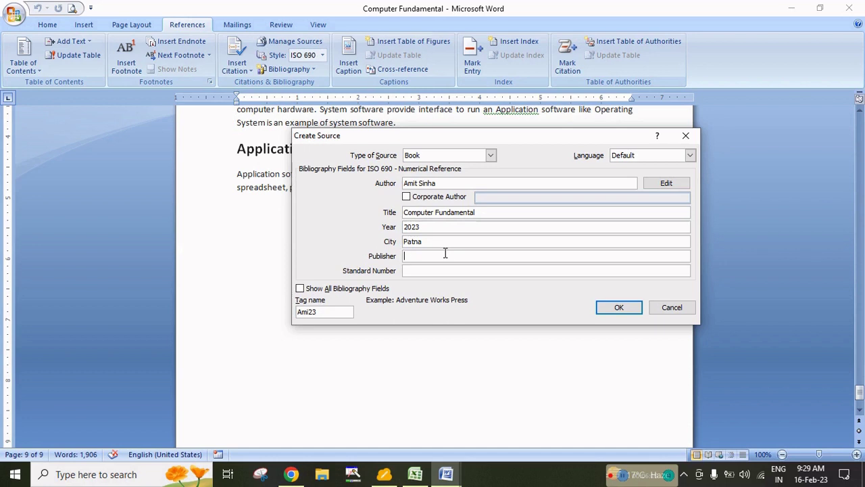
type("Vidyasagar")
left_click(464, 274)
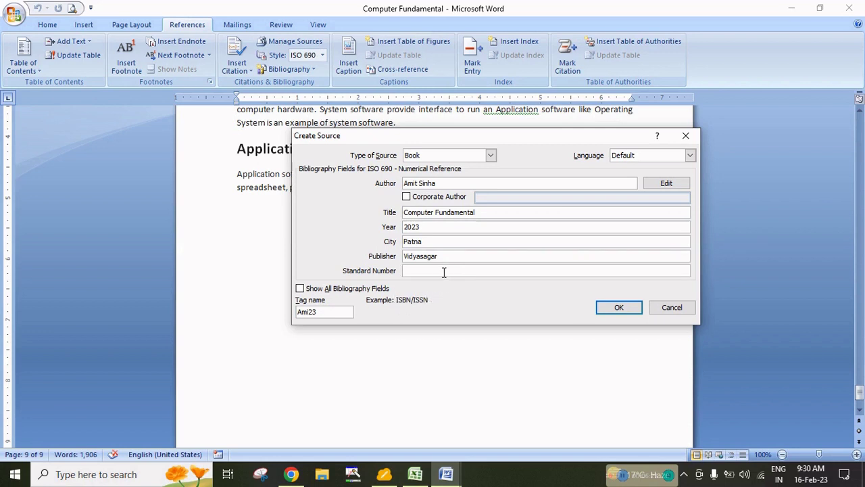
type("ISBN")
left_click(638, 311)
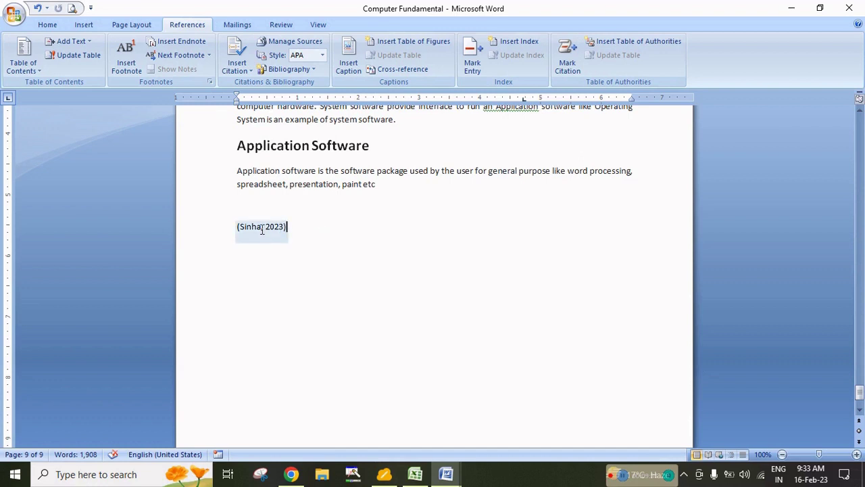
- Insert a citation of the Computer Fundamental source on a new line below the Computer Software heading
left_click(237, 65)
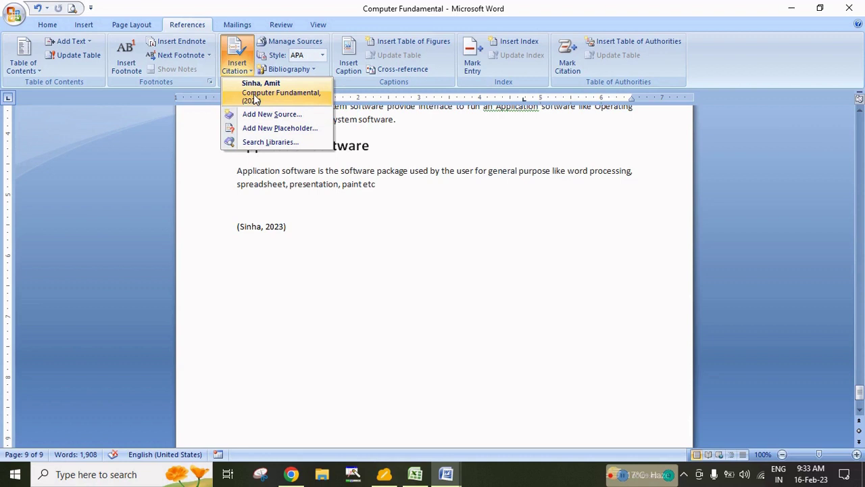
left_click(305, 227)
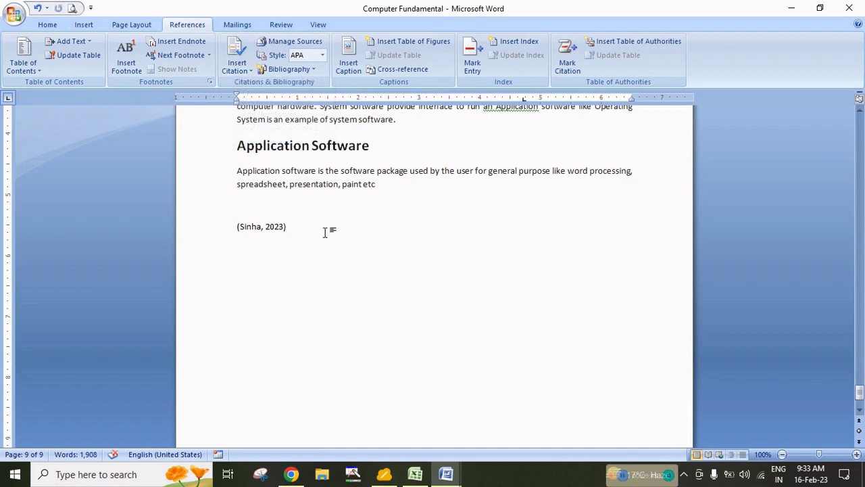
scroll(318, 229, "up", 3)
scroll(333, 228, "up", 5)
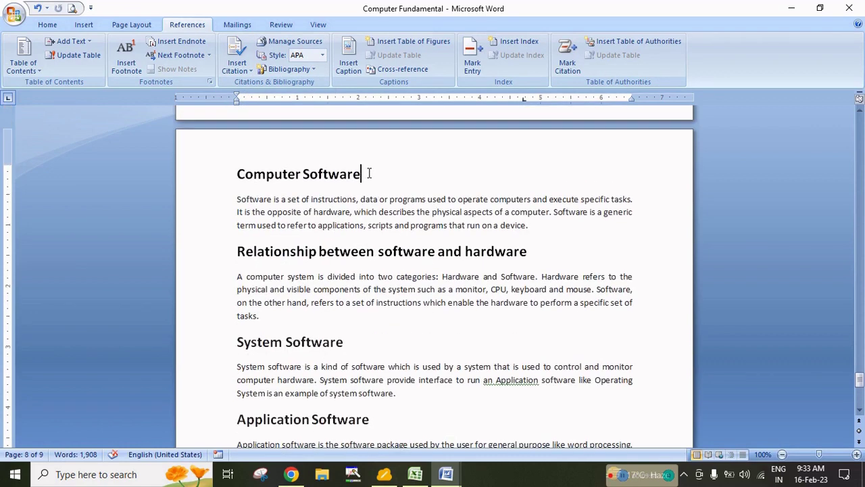
key("Return")
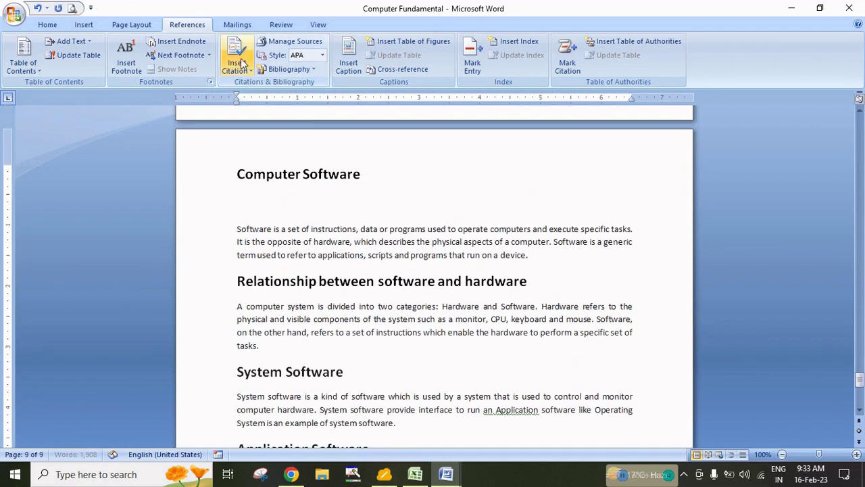
left_click(237, 62)
left_click(252, 91)
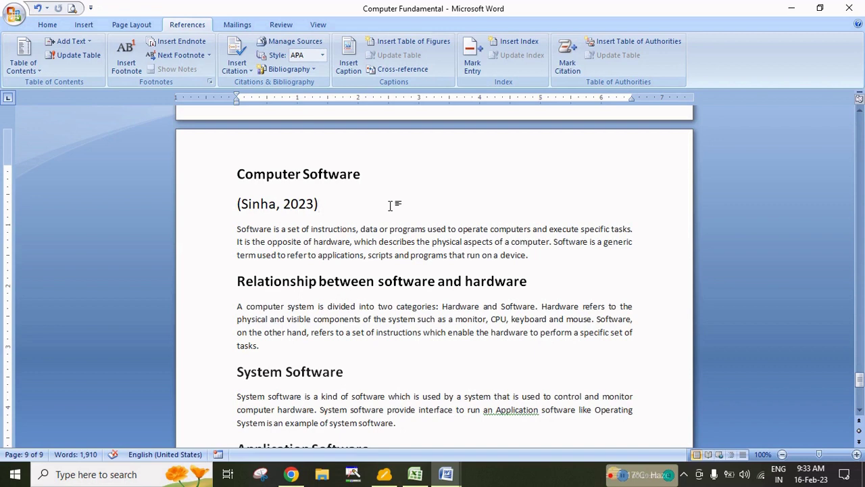
- Add an empty line below the citation at the end of the document
scroll(390, 206, "down", 7)
left_click(328, 269)
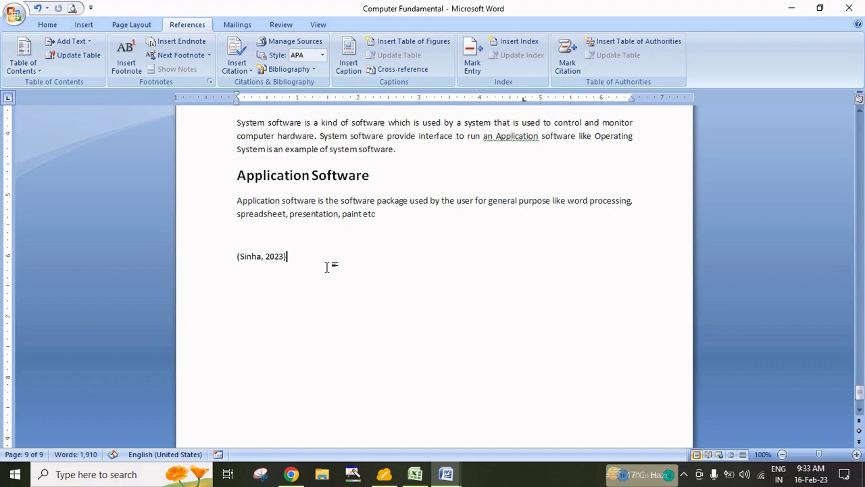
key("Return")
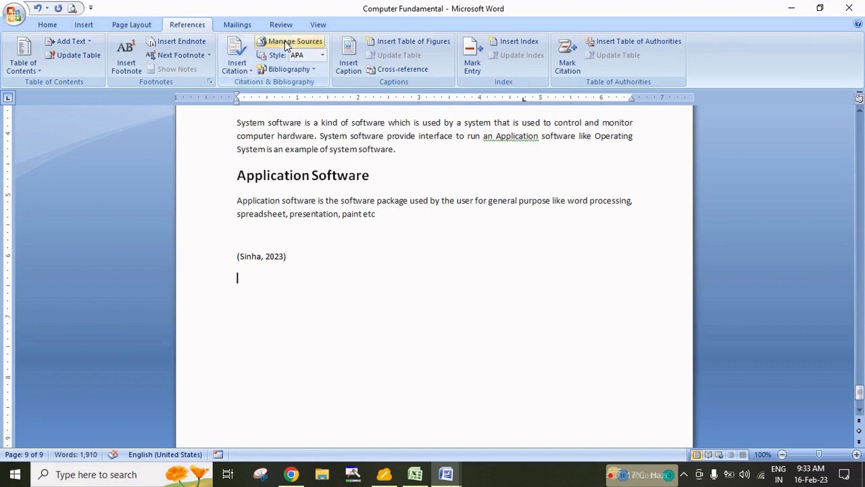
- Open the Source Manager and preview entries from the master list and the current list
left_click(285, 40)
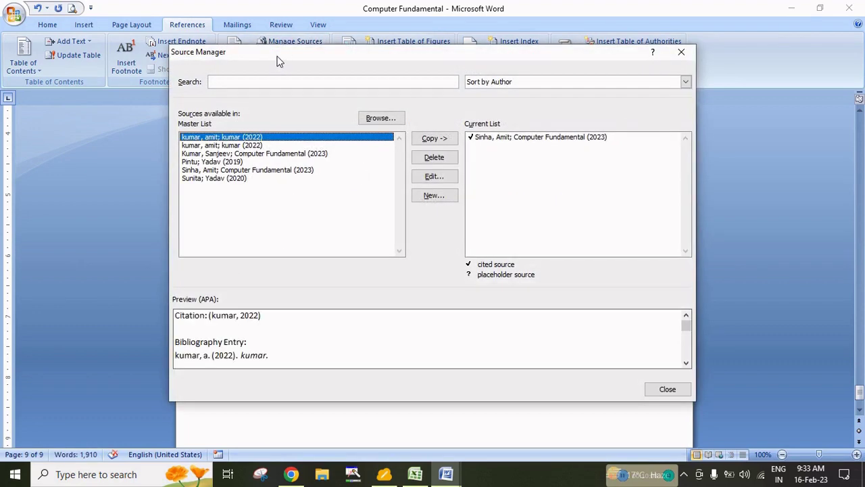
left_click_drag(280, 60, 486, 62)
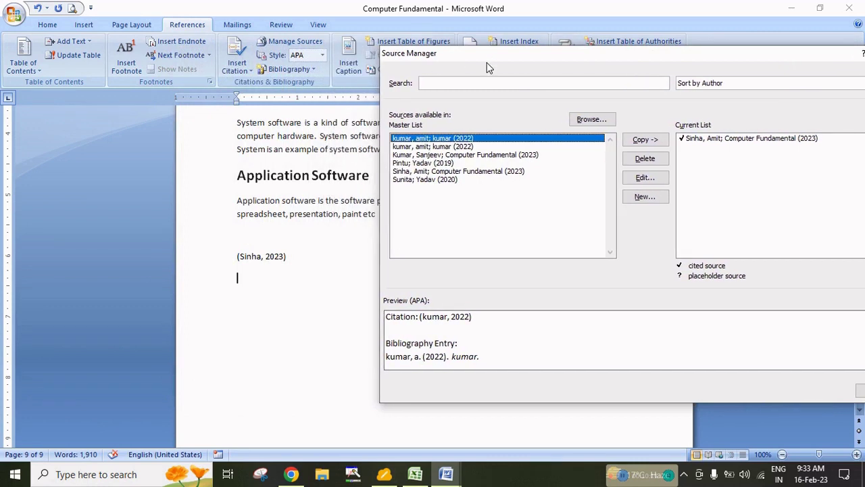
left_click(445, 155)
left_click(448, 172)
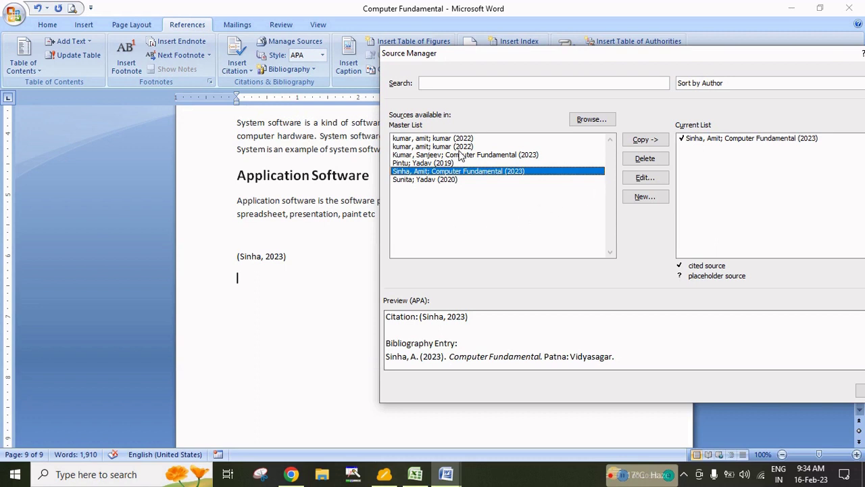
left_click(722, 139)
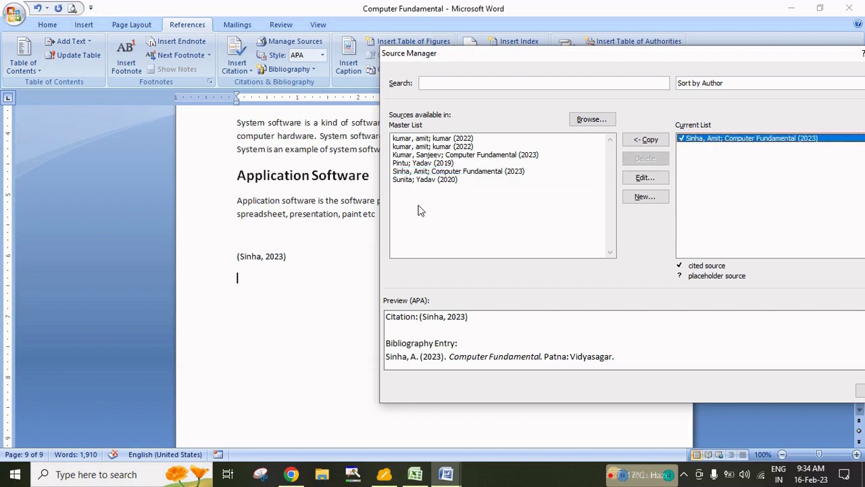
left_click(454, 140)
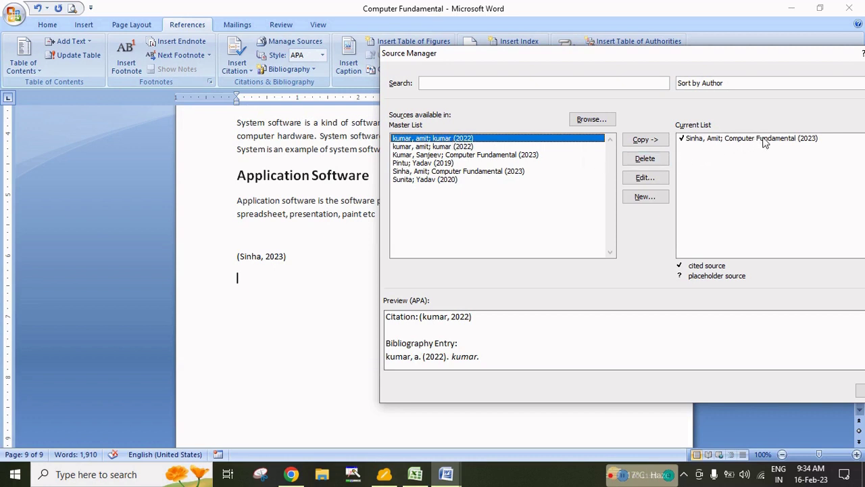
- Copy the 2022 source published by bharti bhawan book from the master list to the current list
left_click(440, 148)
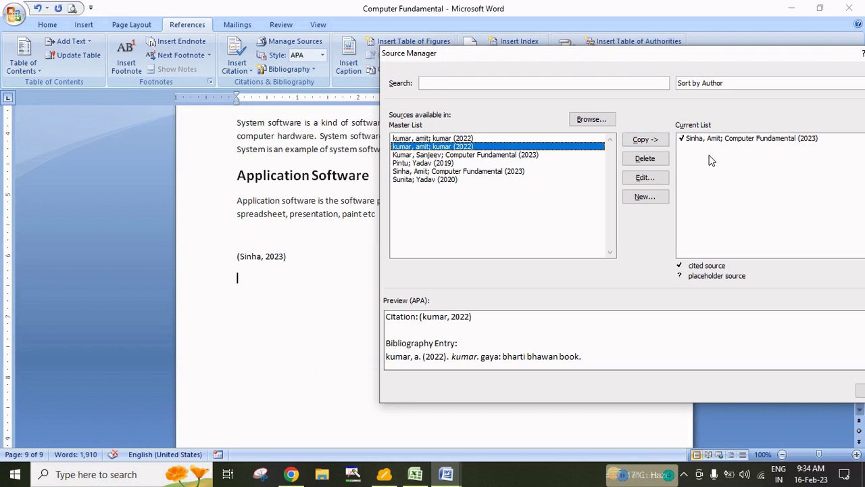
left_click(645, 140)
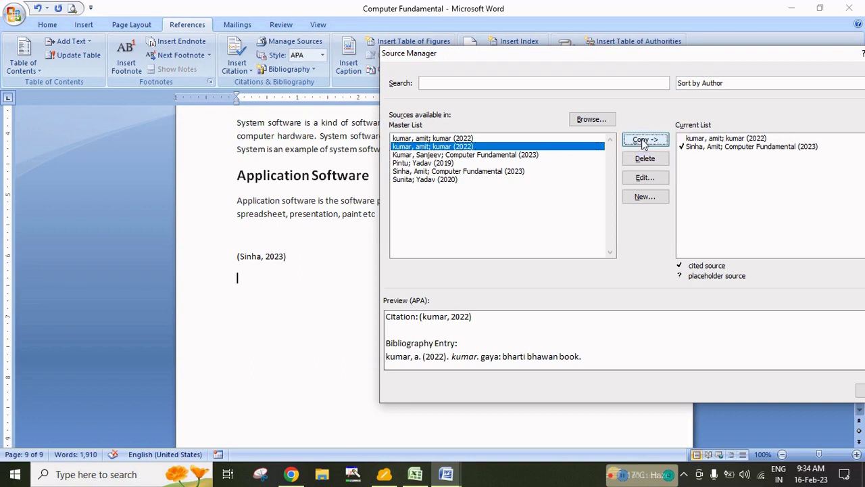
- Delete the uncited 2022 source from the current list
left_click(692, 139)
left_click(688, 147)
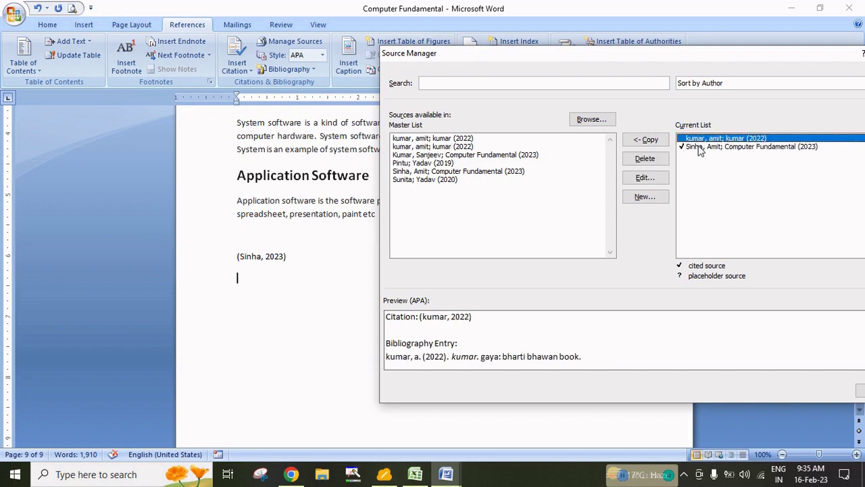
left_click(699, 147)
left_click(697, 138)
left_click(641, 158)
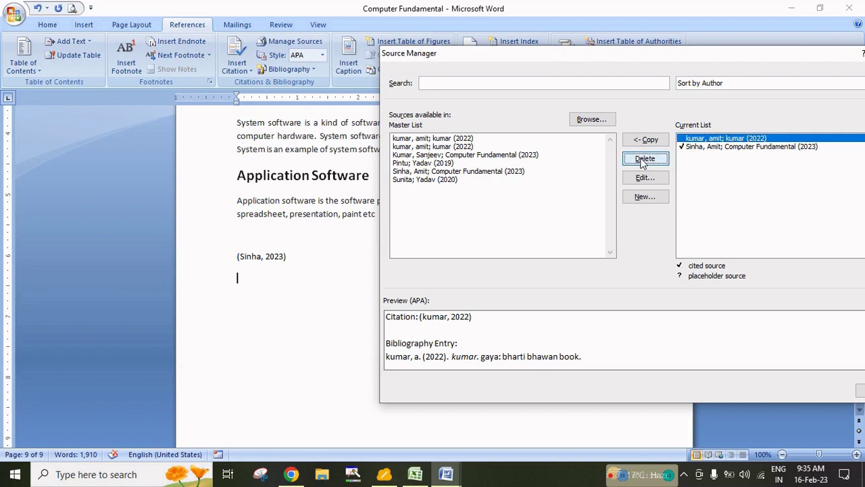
- Open the cited Computer Fundamental source for editing, review its fields and accept them
left_click(644, 179)
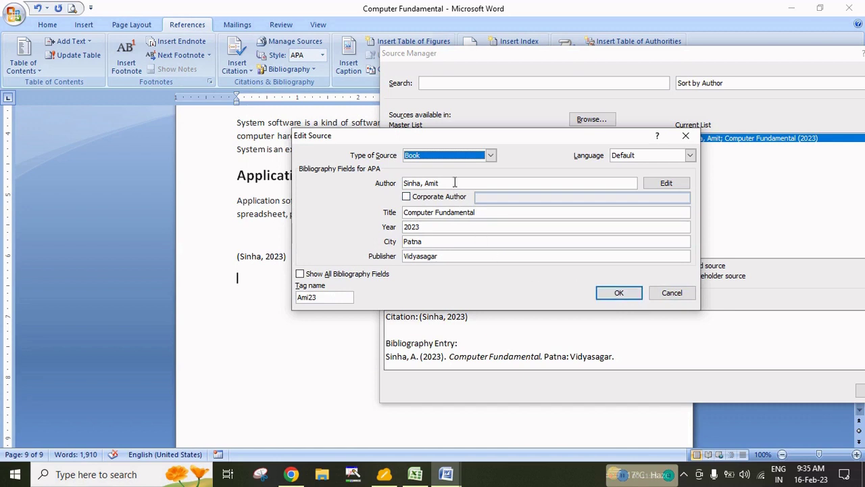
left_click(619, 293)
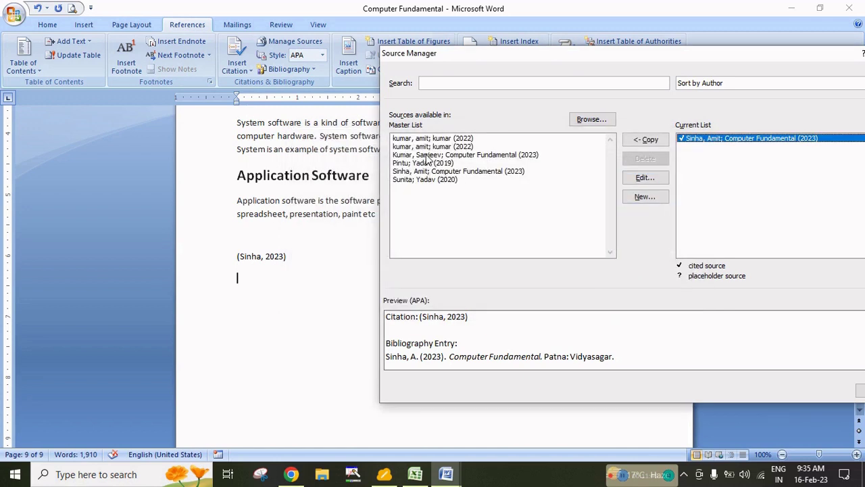
- Copy the 2023 Computer Fundamental source published by Bharti Bhawan and the 2019 Arihant source from the master list to the current list
left_click(427, 155)
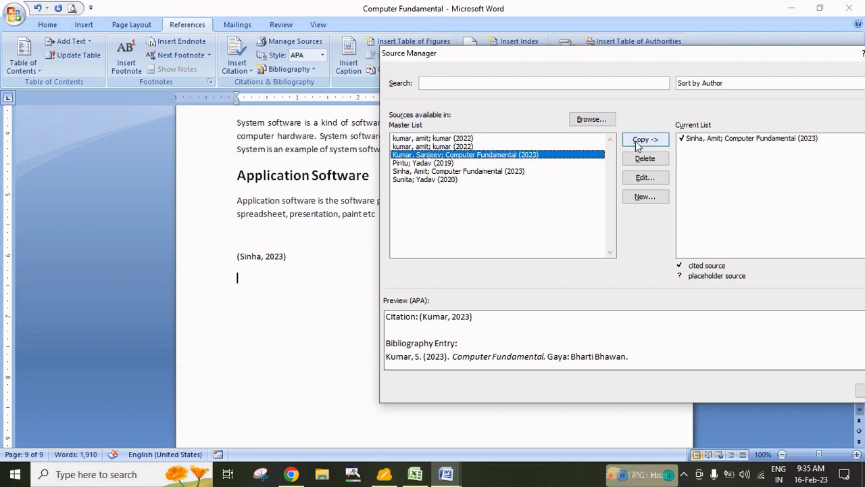
left_click(638, 141)
left_click(438, 164)
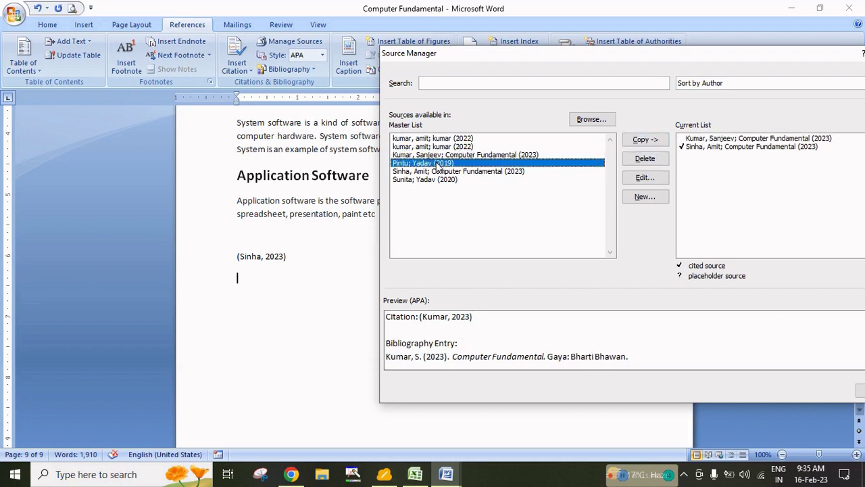
left_click(645, 140)
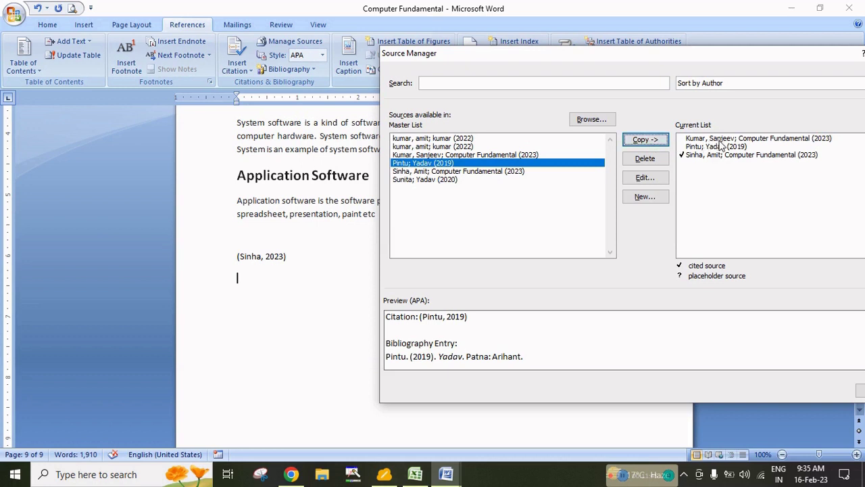
left_click(716, 188)
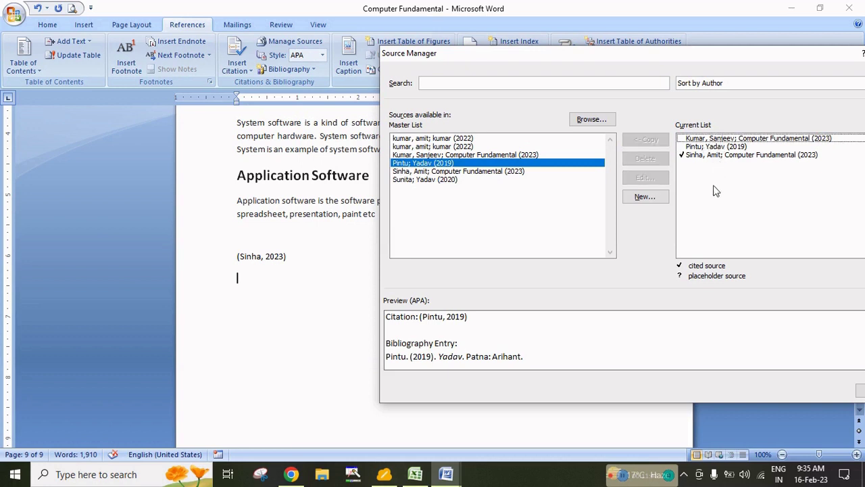
left_click_drag(703, 61, 523, 53)
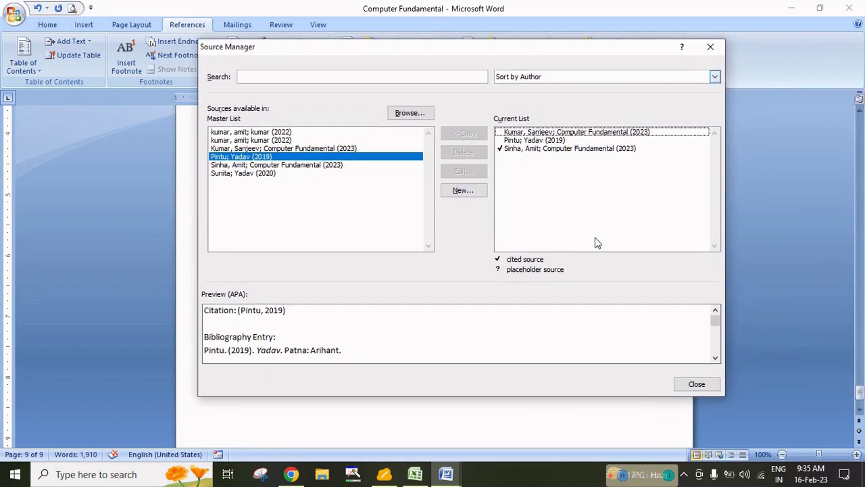
left_click(687, 377)
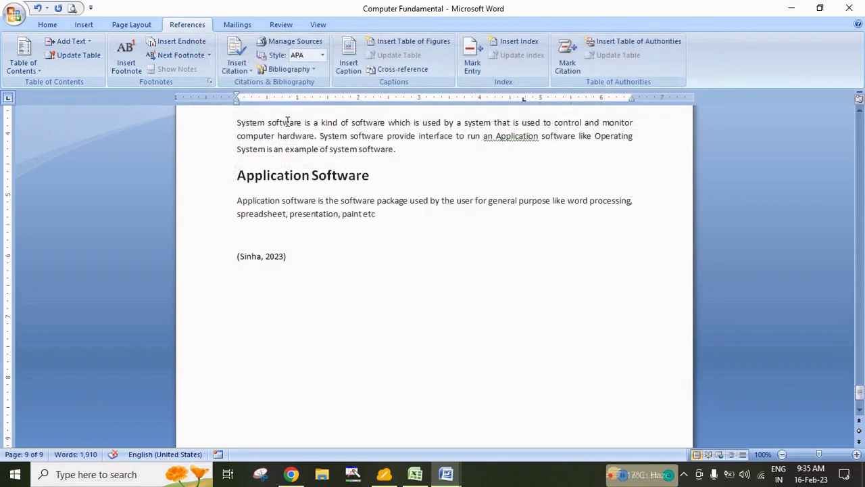
- Insert a citation of the 2019 Arihant source on the line below the existing 2023 citation
left_click(238, 73)
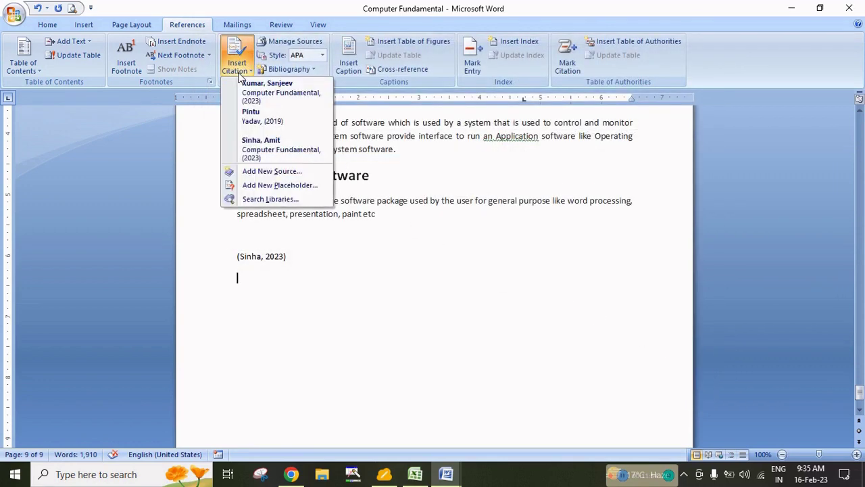
left_click(262, 119)
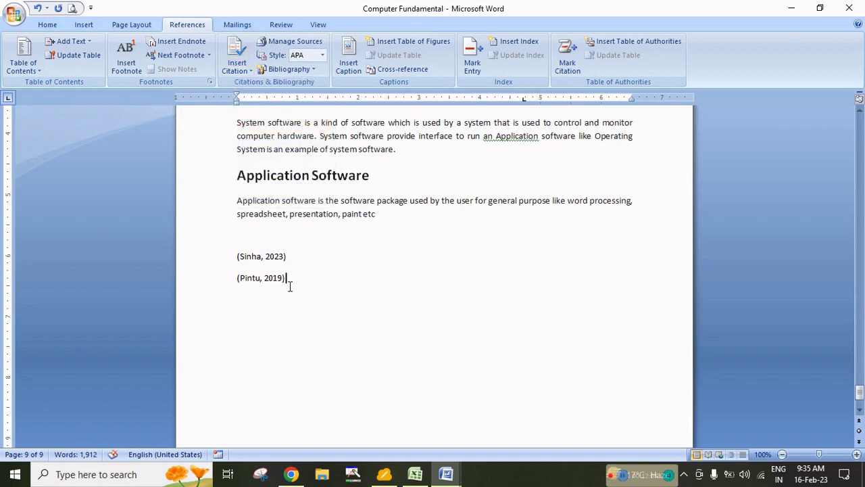
left_click(237, 57)
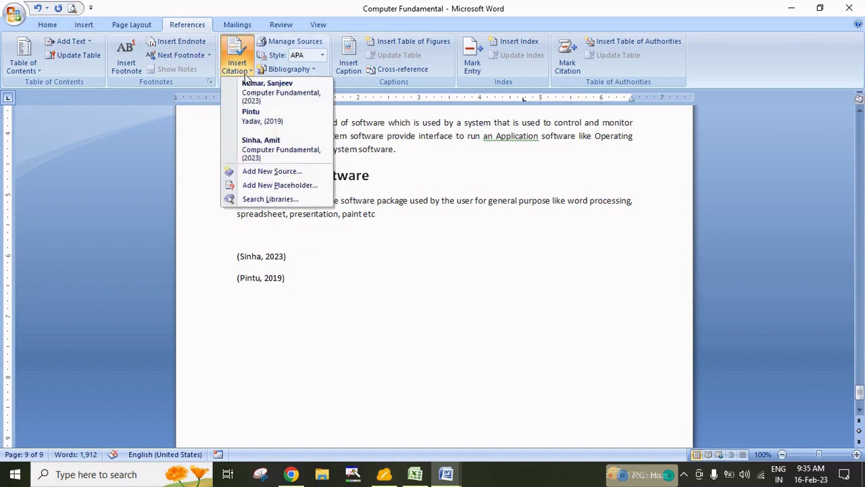
- Delete the 2023 Bharti Bhawan and the 2020 Vidyasagar sources from the master list, and review the 2023 Vidyasagar source's fields
left_click(281, 42)
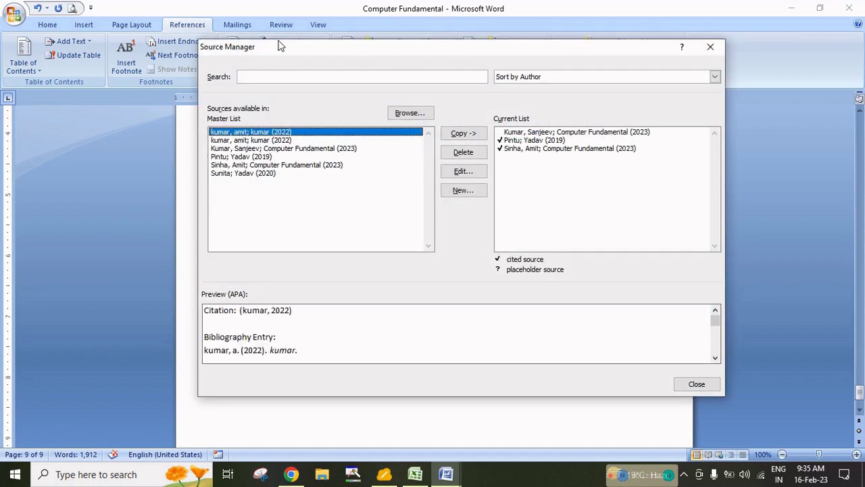
left_click(241, 150)
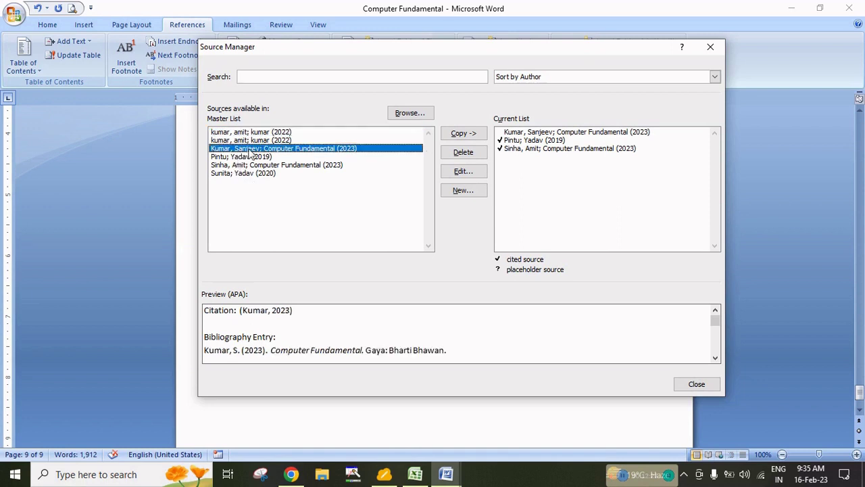
left_click(463, 152)
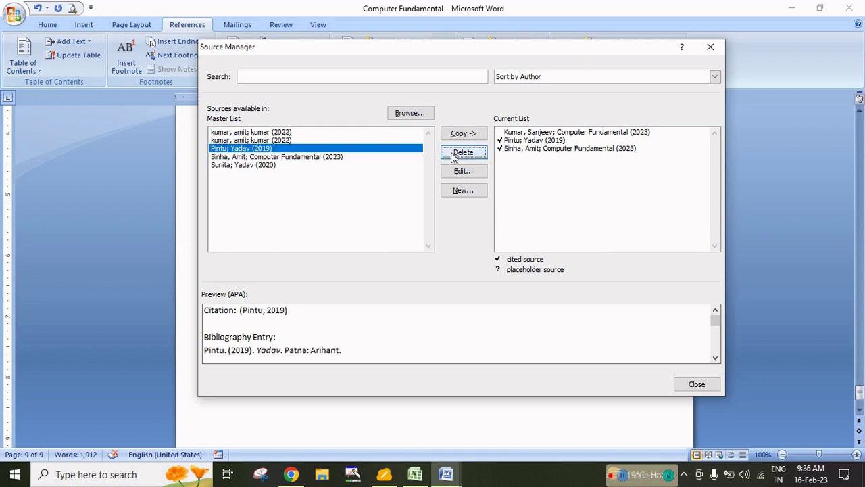
left_click(261, 168)
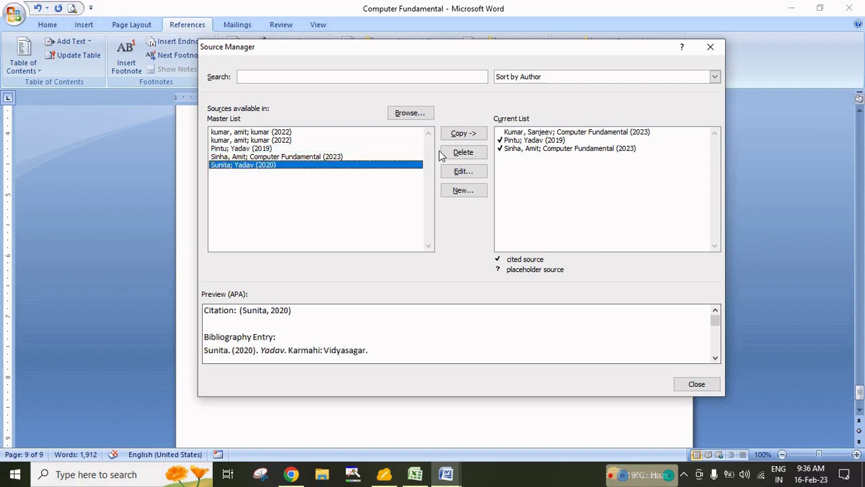
left_click(463, 152)
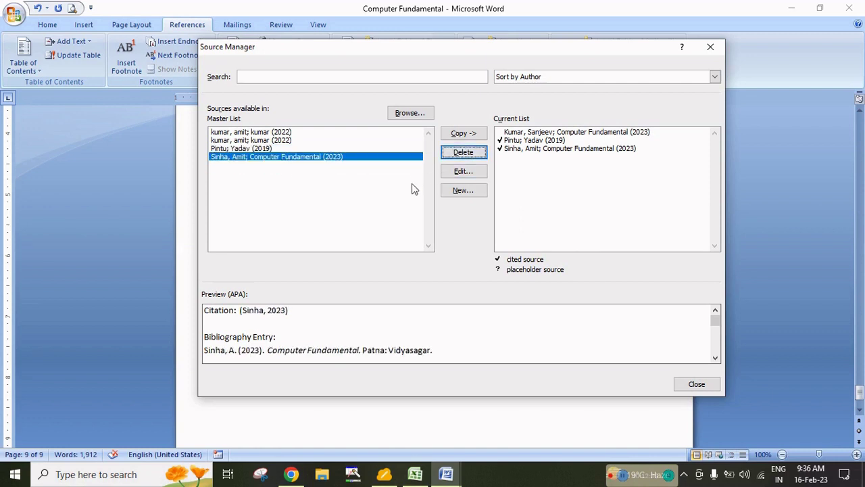
left_click(461, 172)
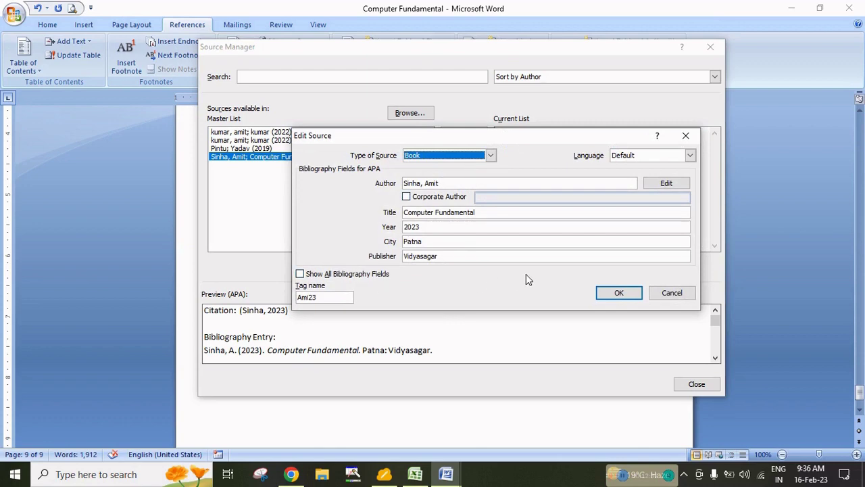
left_click(620, 292)
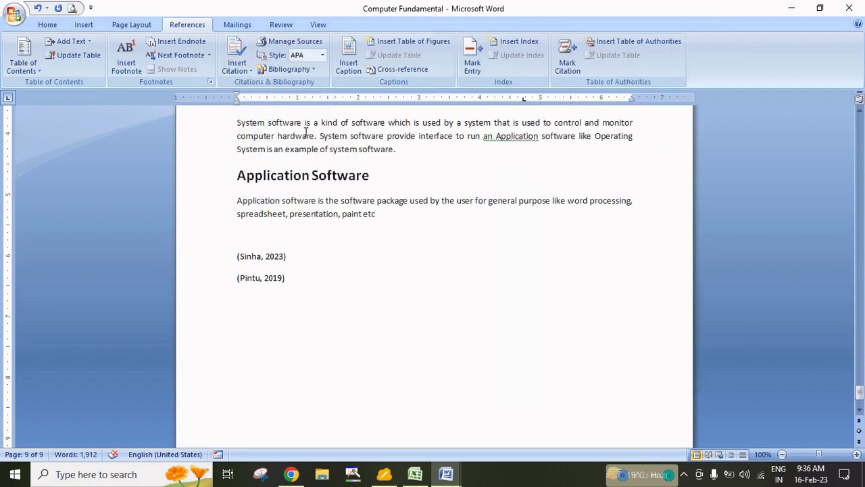
- Try the Chicago, GOST - Name Sort, GOST - Title Sort, ISO 690 - Numerical Reference and SIST02 styles on the document's citations
left_click(259, 261)
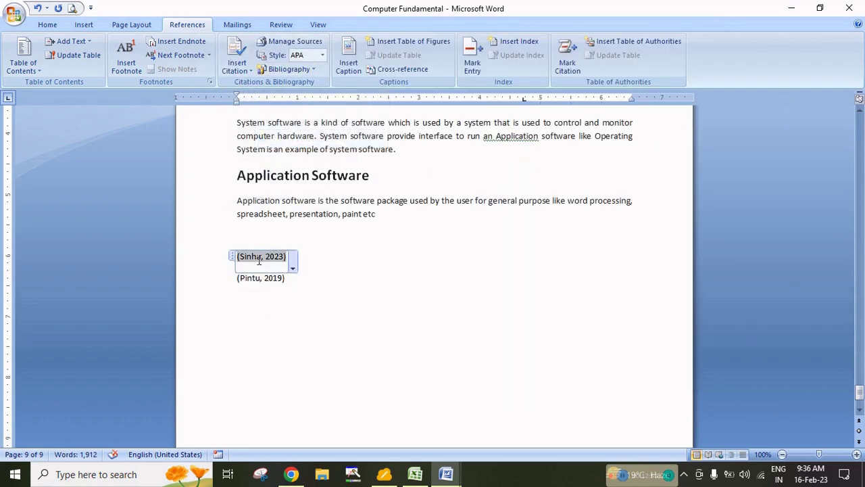
left_click(322, 55)
left_click(305, 79)
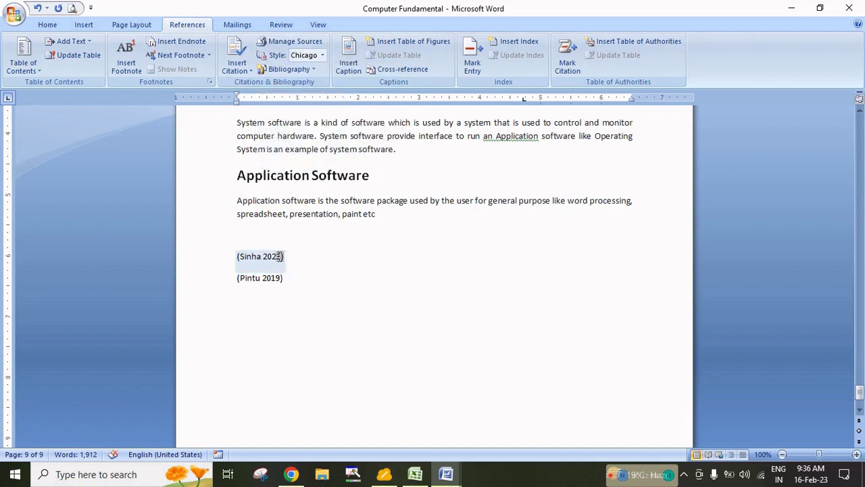
left_click(280, 256)
left_click(322, 56)
left_click(314, 91)
left_click(322, 57)
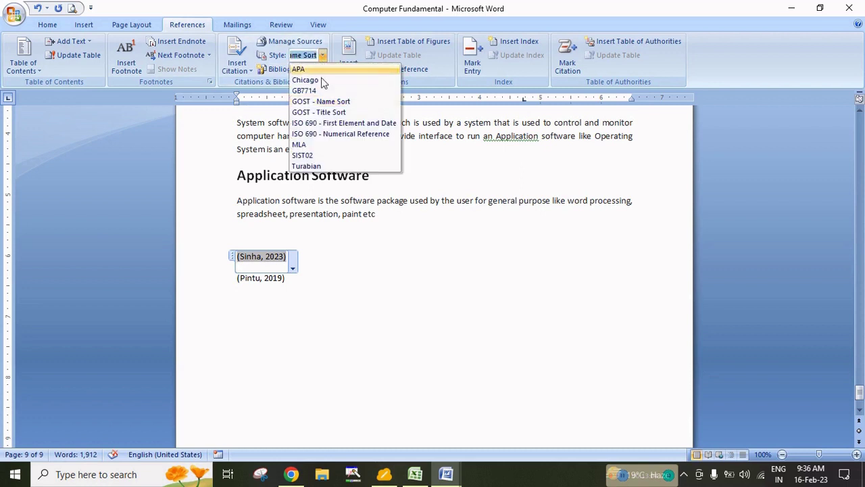
left_click(323, 114)
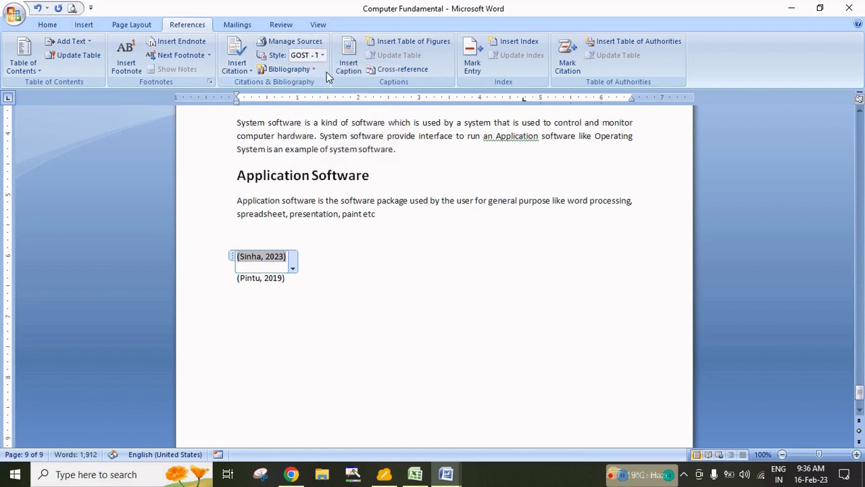
left_click(323, 55)
left_click(313, 134)
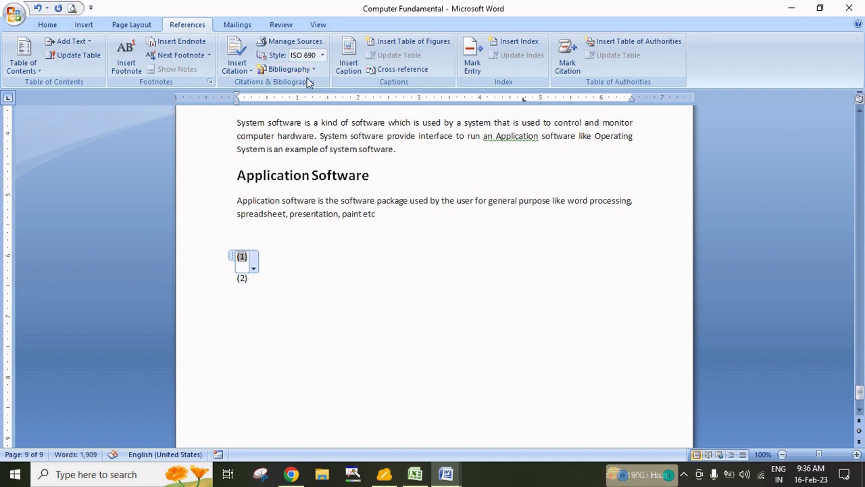
left_click(323, 55)
left_click(313, 157)
- Set the document's citation and bibliography style to Turabian
left_click(323, 55)
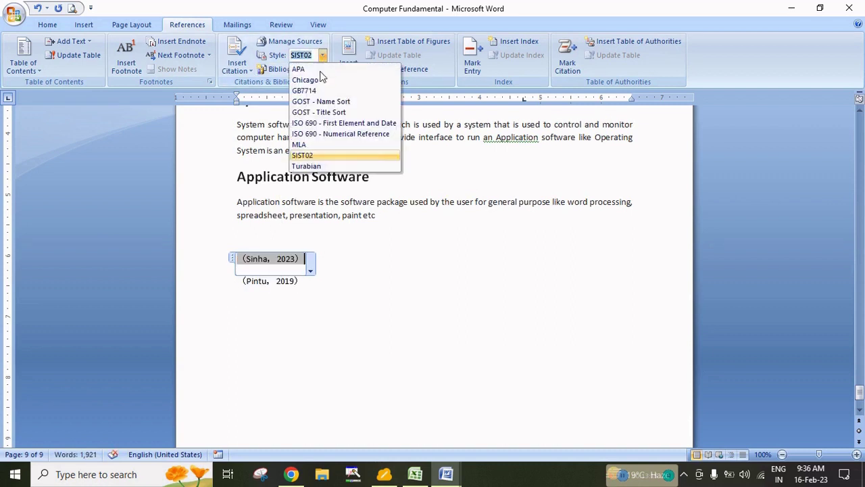
left_click(312, 169)
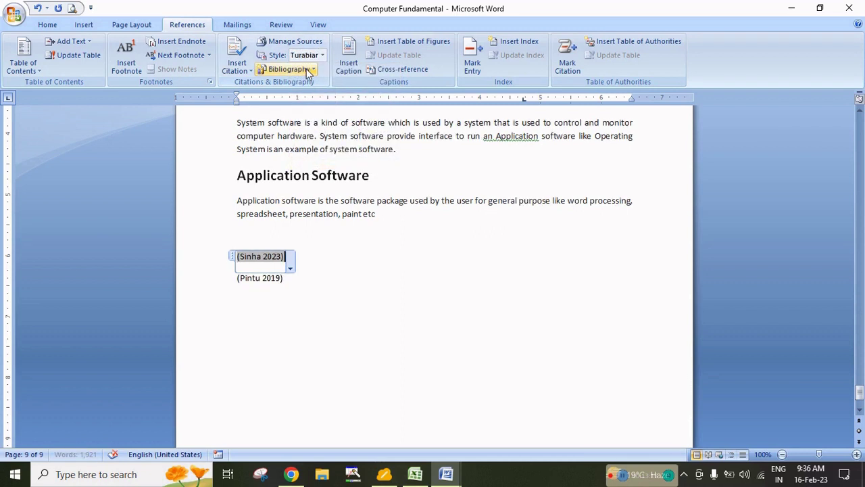
left_click(338, 278)
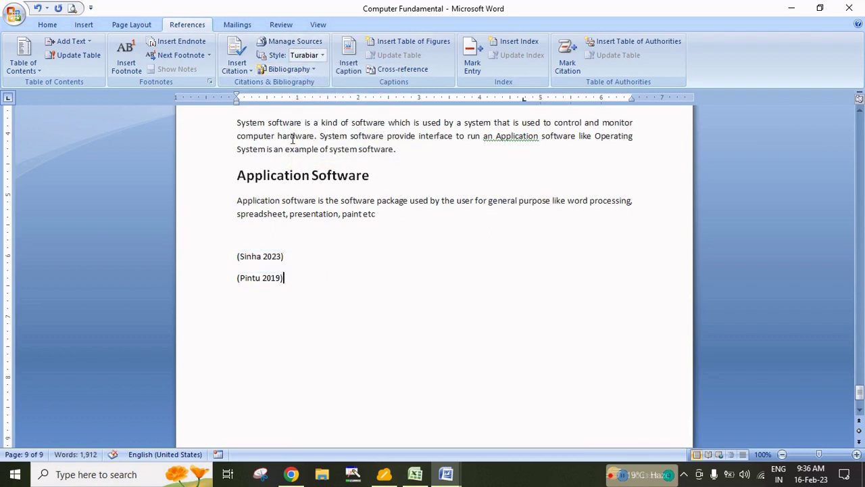
- Insert the built-in Bibliography on a new line below the 2019 citation
left_click(289, 69)
left_click(399, 379)
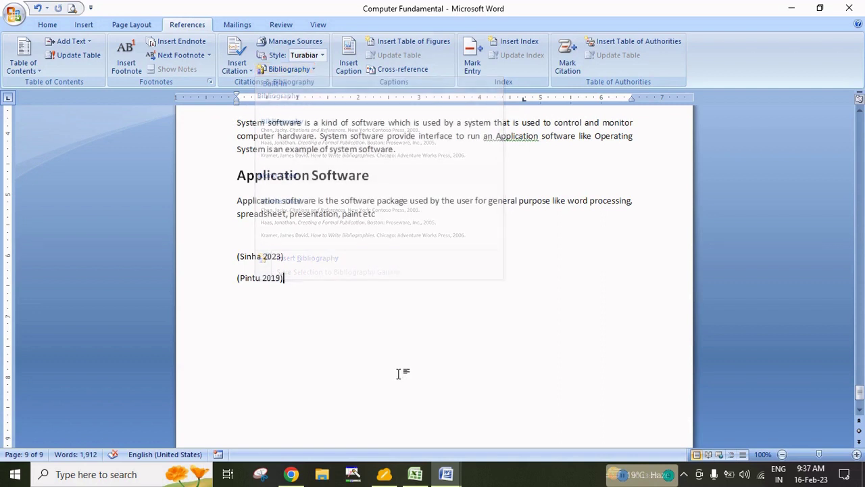
key("Return")
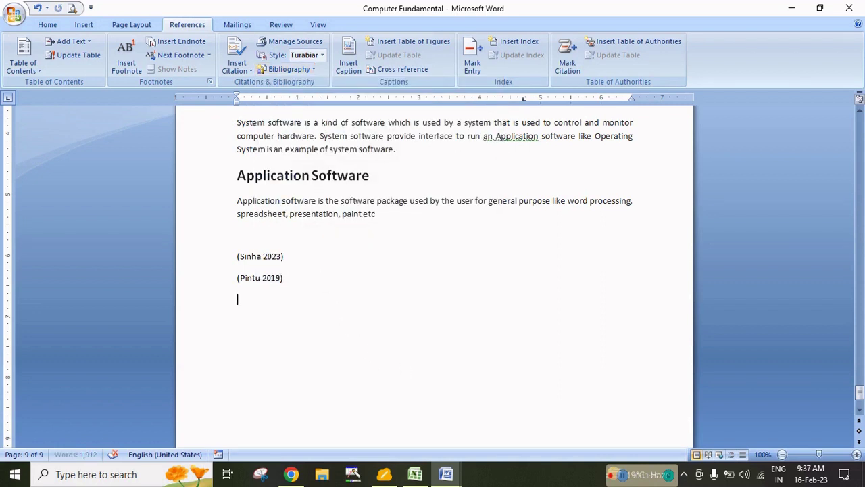
left_click(294, 69)
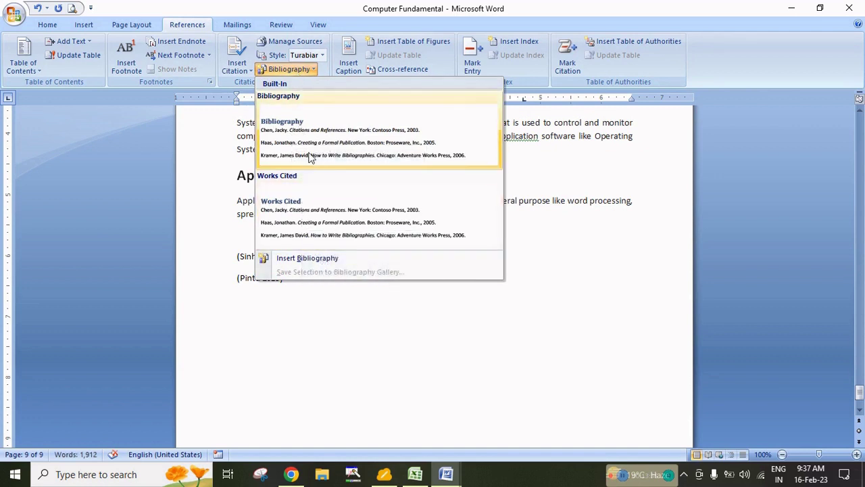
left_click(312, 130)
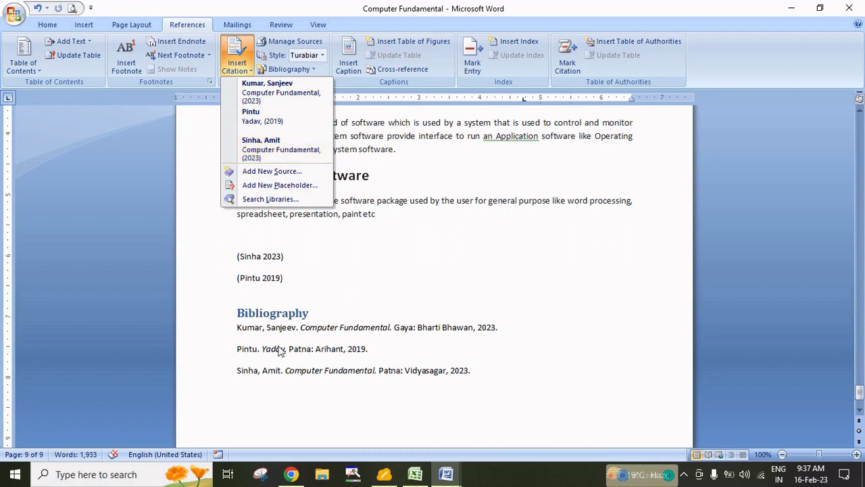
left_click(667, 299)
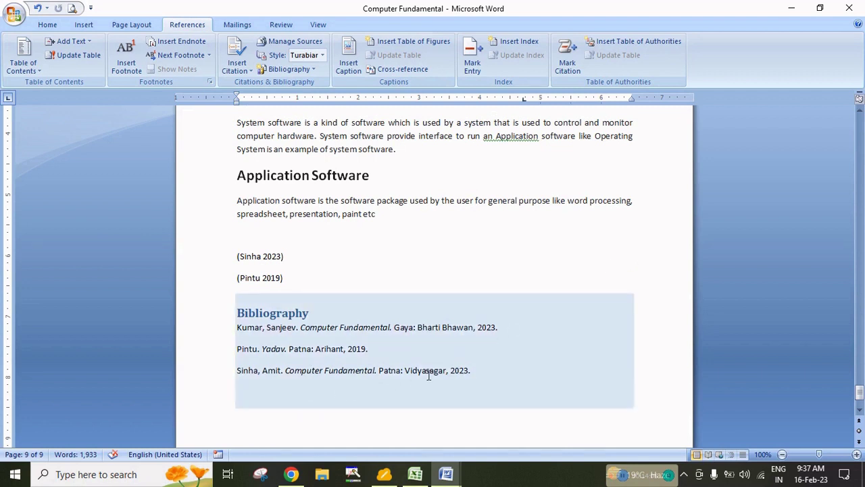
- Delete the whole bibliography block below the two citations
left_click(265, 304)
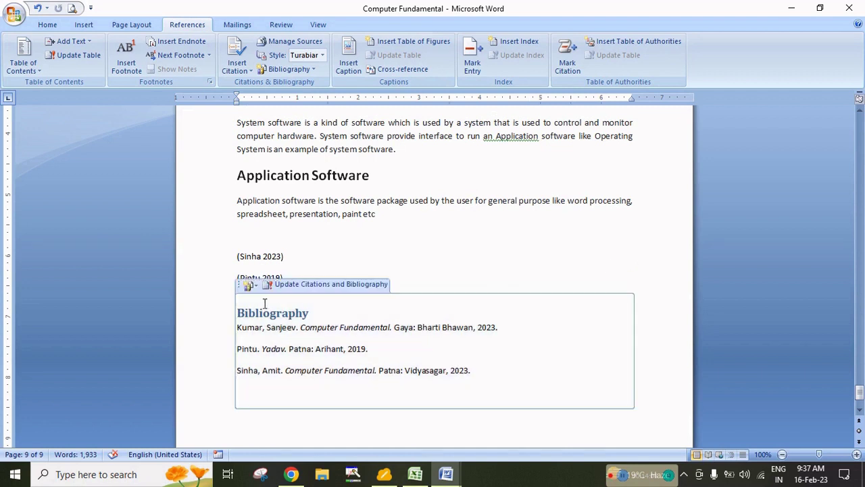
left_click(239, 286)
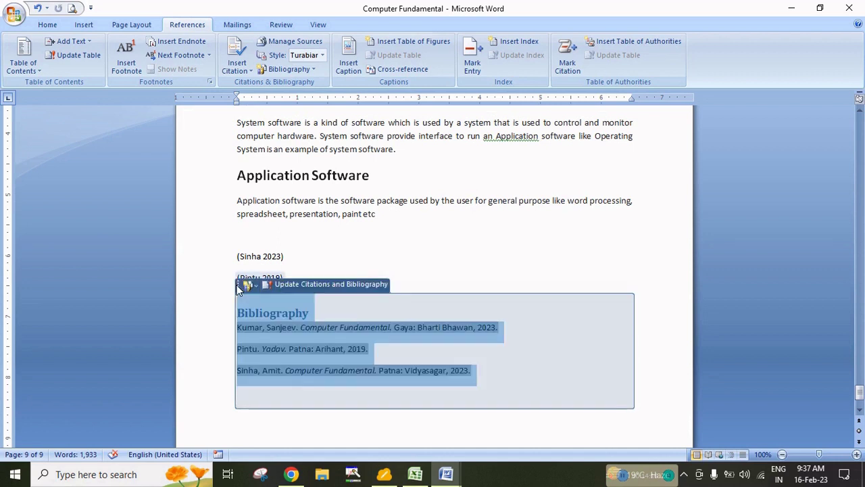
key("Delete")
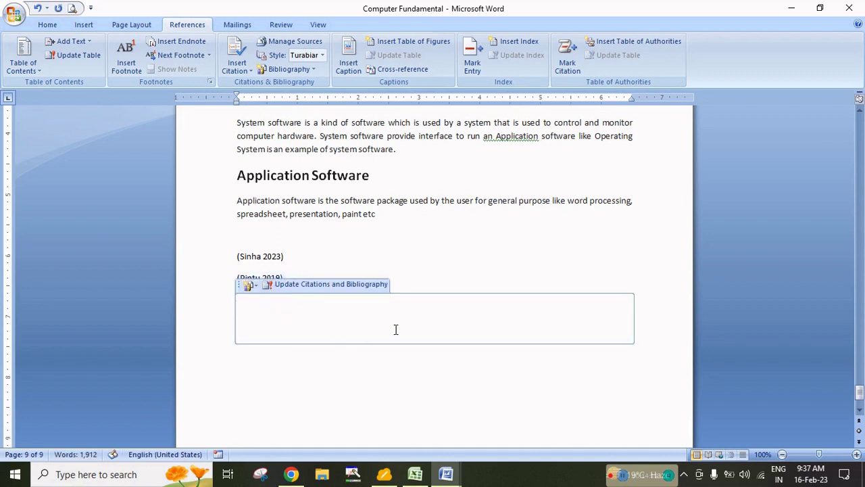
left_click(538, 275)
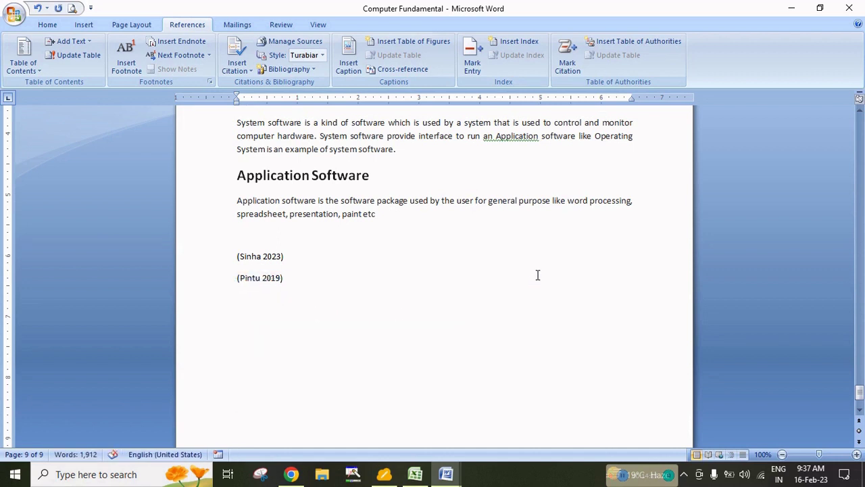
- Delete the uncited Computer Fundamental (2023) source from the document's current list in the Source Manager
left_click(235, 75)
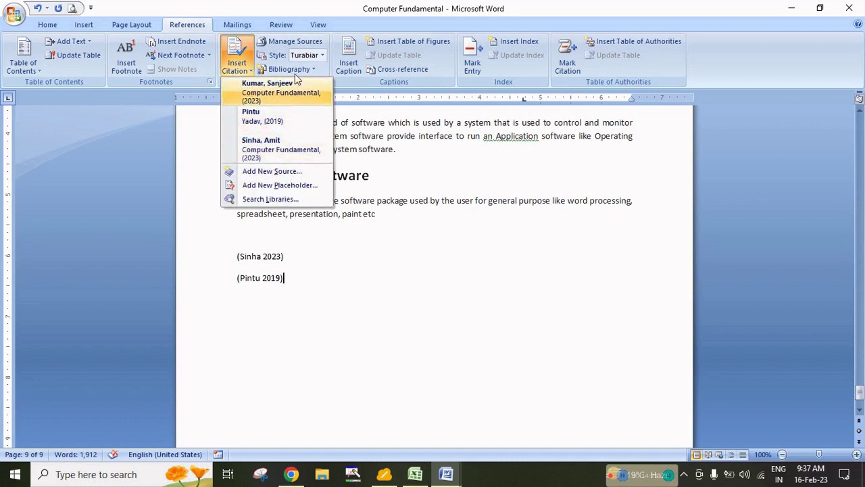
left_click(294, 42)
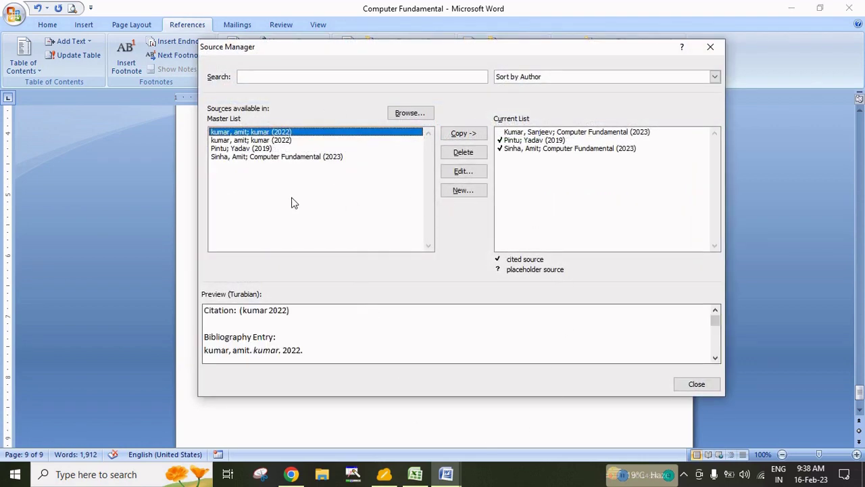
left_click(519, 134)
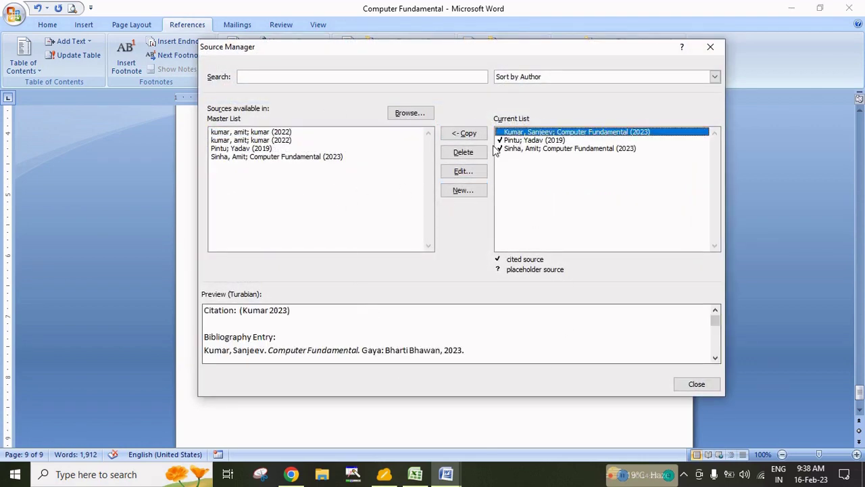
left_click(464, 152)
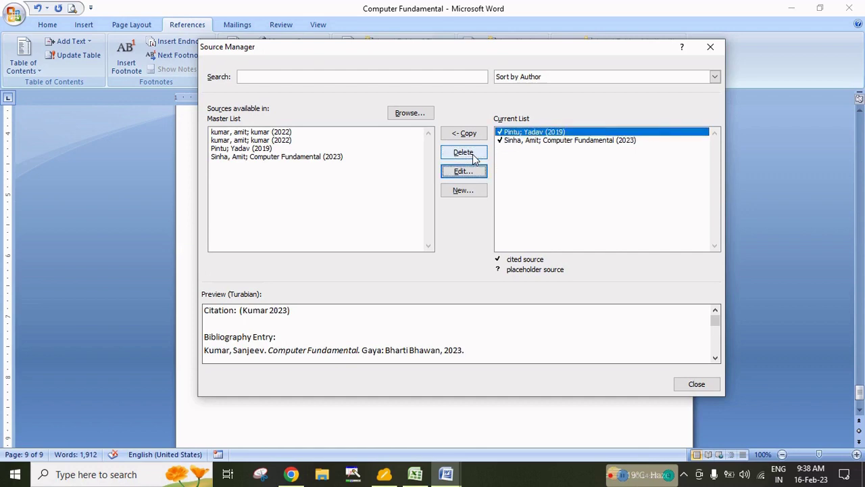
left_click(521, 144)
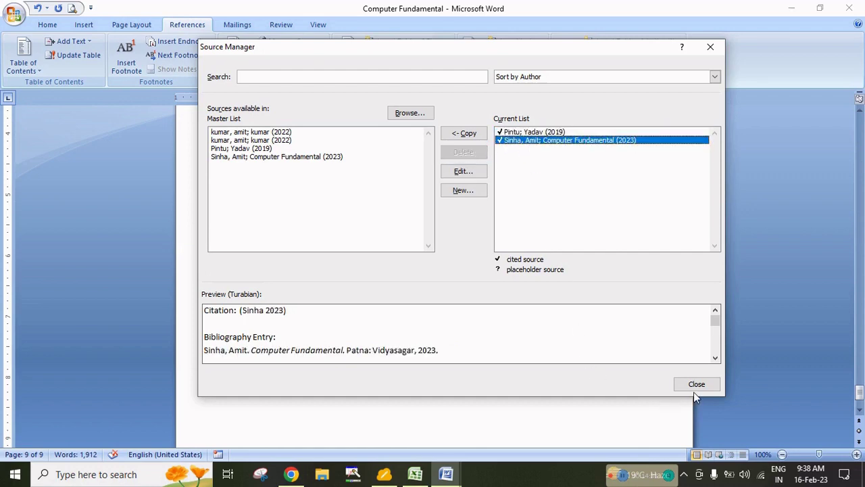
left_click(697, 384)
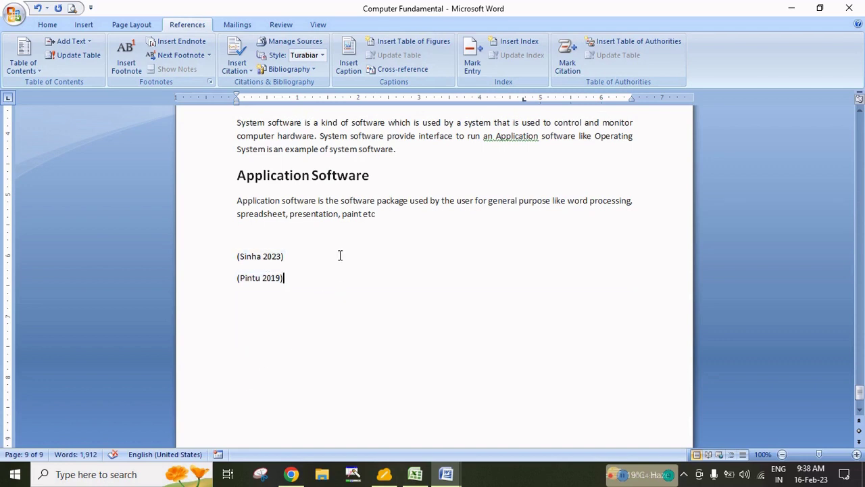
- Insert the built-in Works Cited list on a new line above the Introduction to Computers title on page 1
scroll(375, 175, "up", 8)
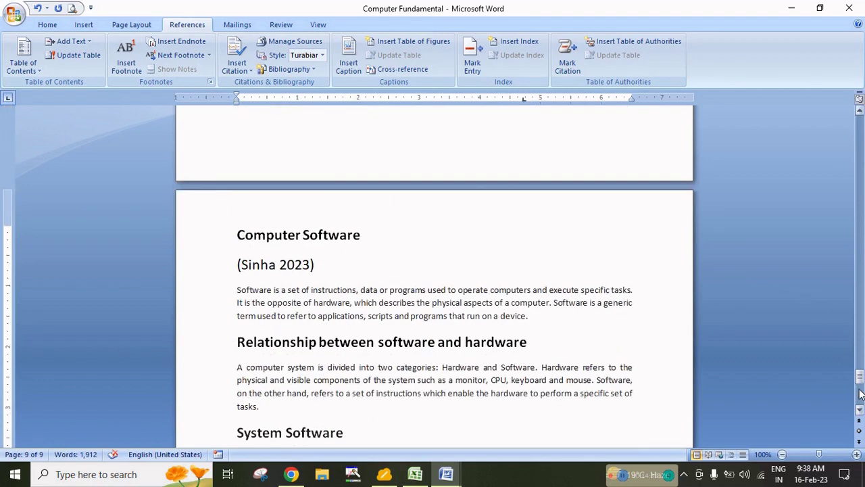
left_click_drag(860, 386, 863, 223)
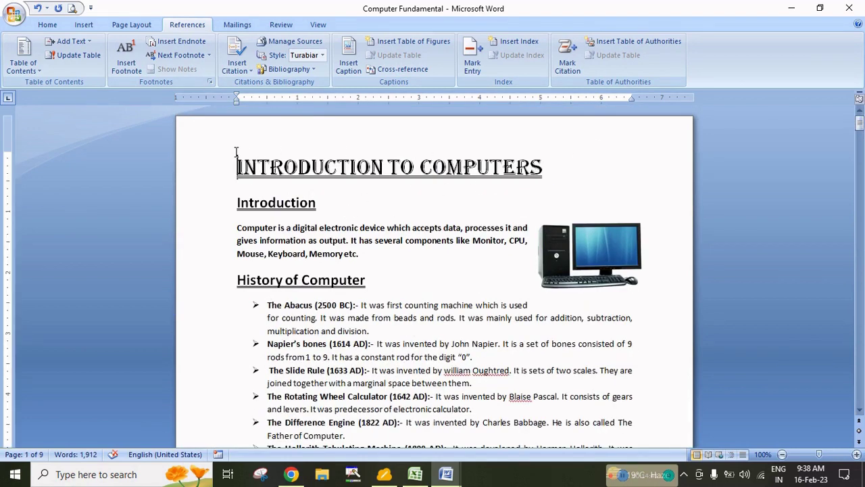
key("Return")
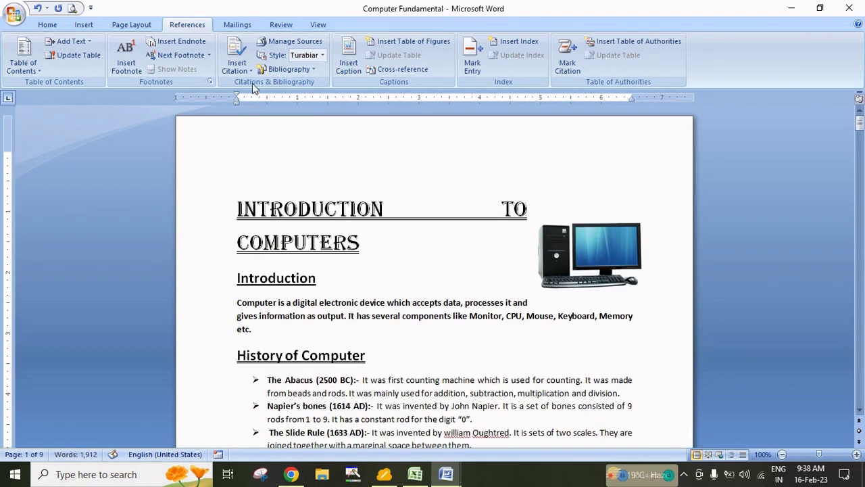
left_click(292, 70)
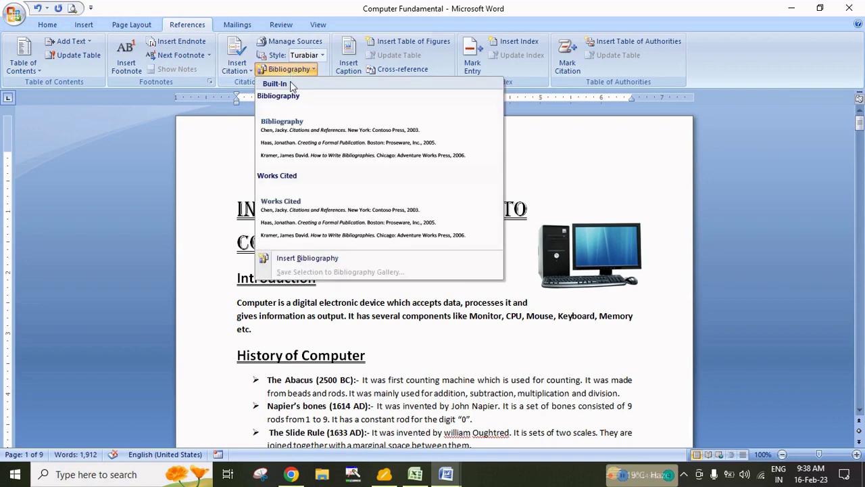
left_click(284, 226)
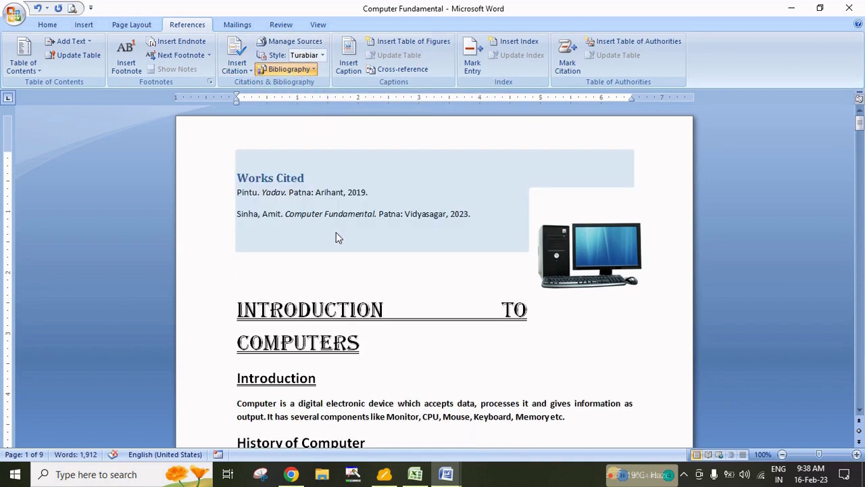
left_click(178, 202)
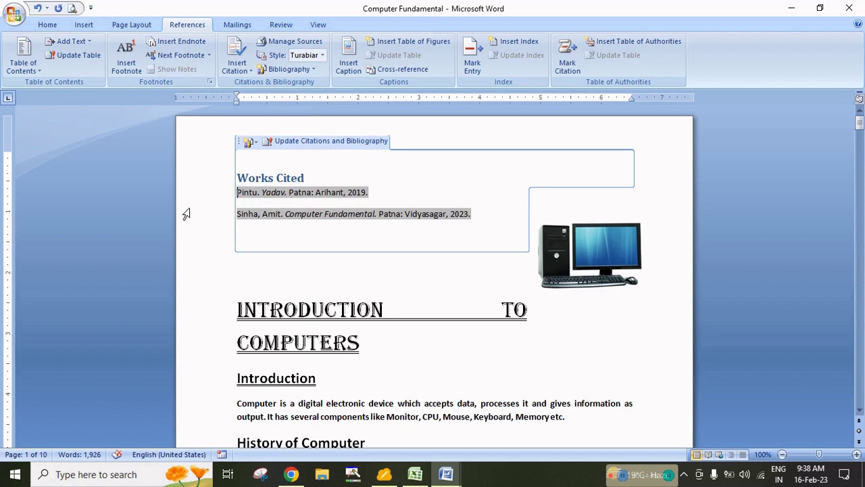
left_click(188, 214)
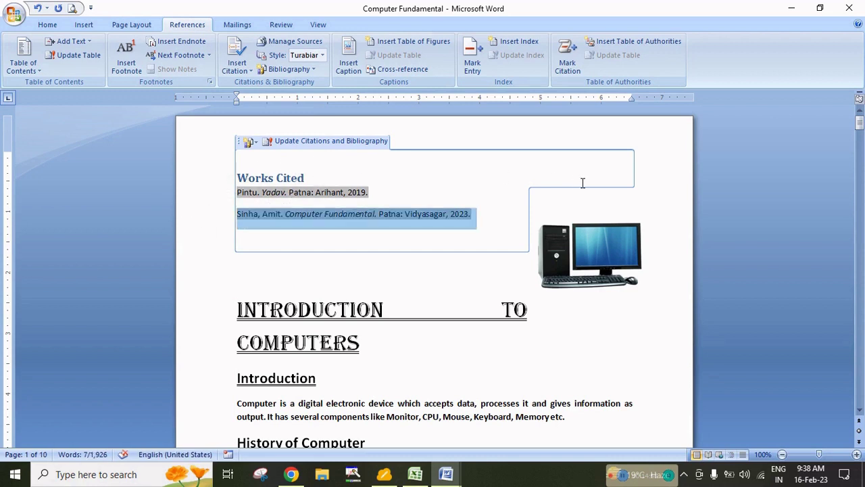
left_click(641, 174)
left_click(234, 66)
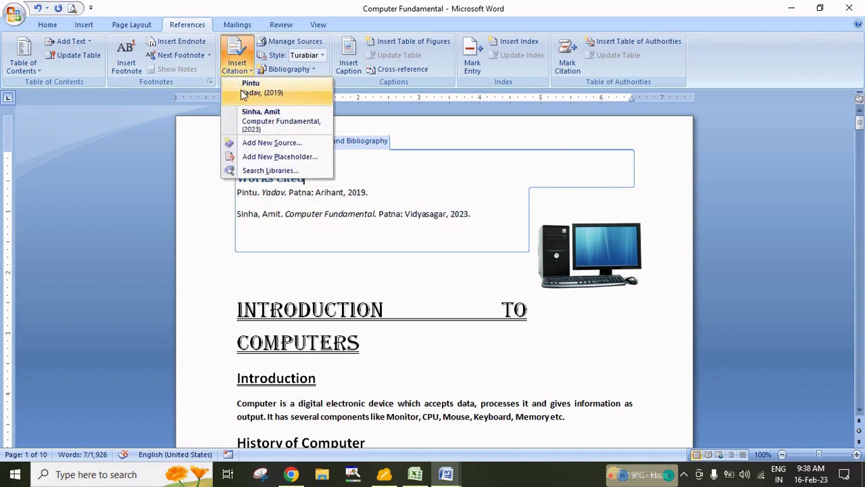
left_click(477, 170)
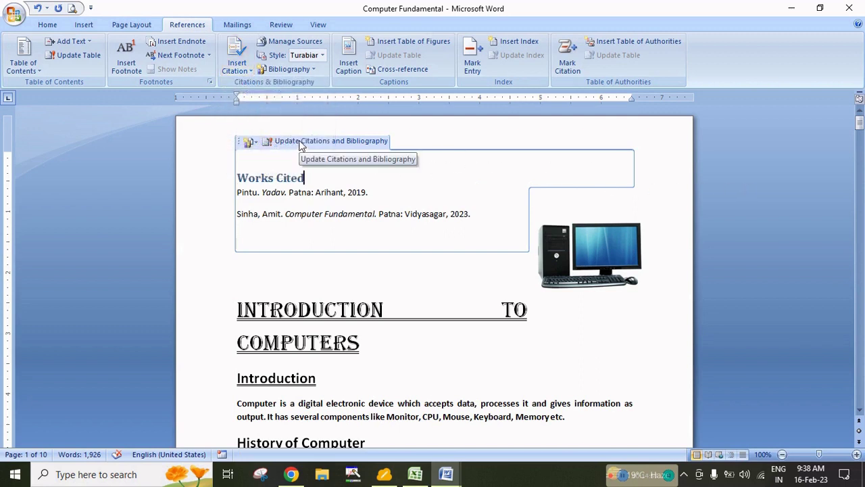
- Copy the 2019 source from the master list to the current list in the Source Manager, overwriting the existing entry
left_click(282, 43)
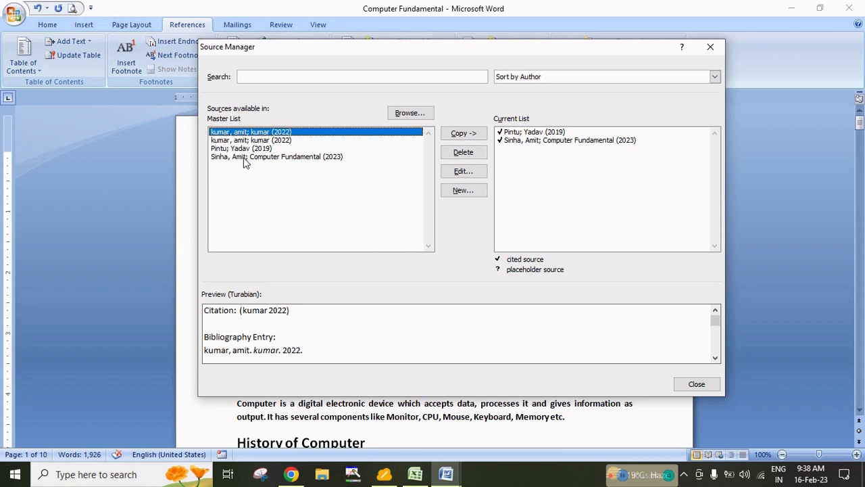
left_click(245, 142)
left_click(244, 148)
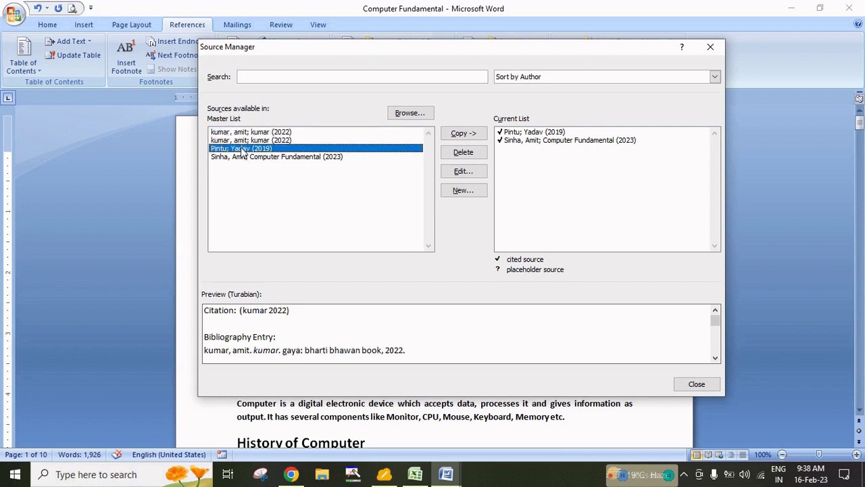
left_click(462, 135)
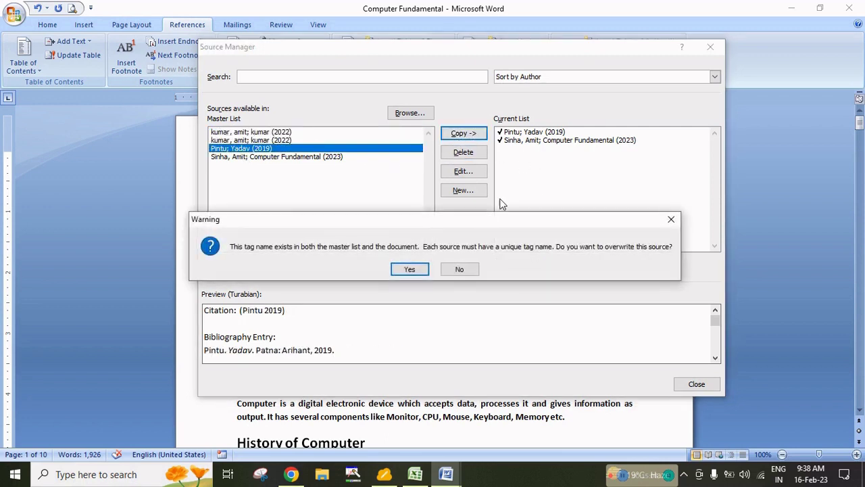
left_click(410, 270)
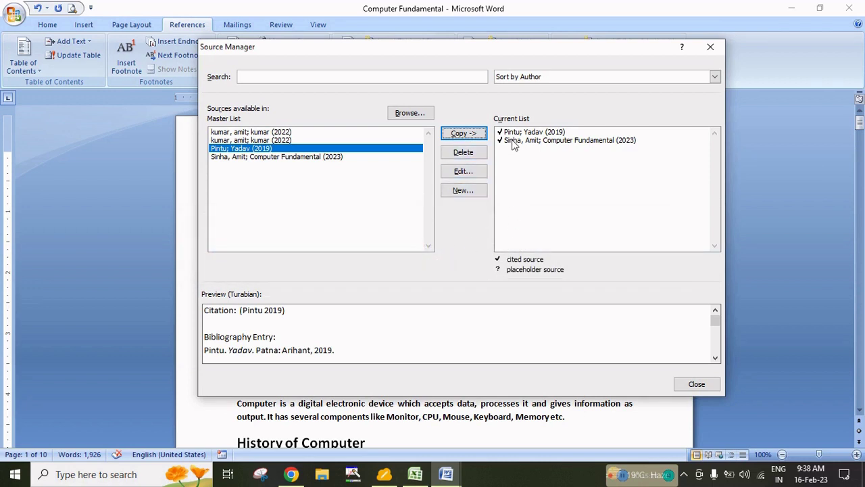
- Copy the 2022 source published by bharti bhawan book from the master list to the document's current list
left_click(249, 142)
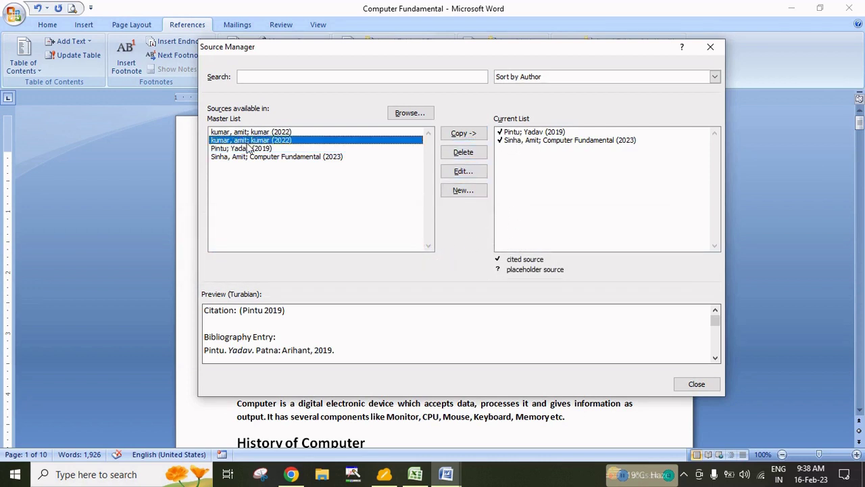
left_click(464, 135)
left_click(548, 183)
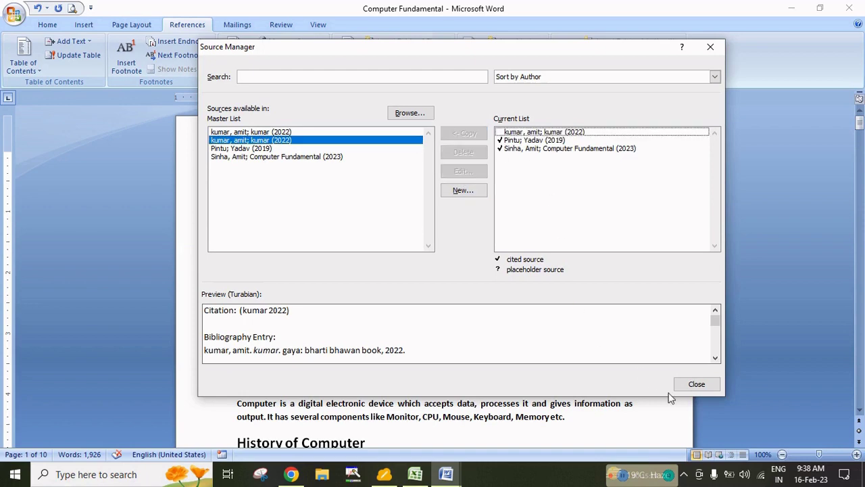
left_click(696, 385)
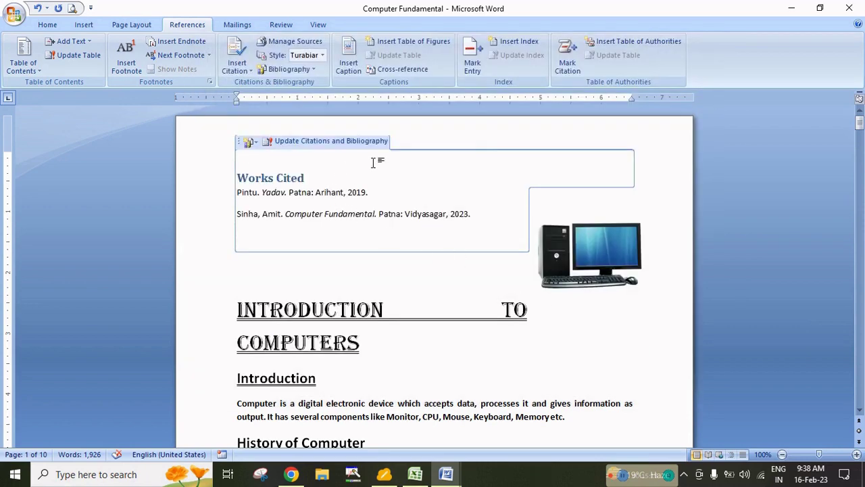
- Check the sources available for citation and update the citations and bibliography of the Works Cited block
left_click(235, 68)
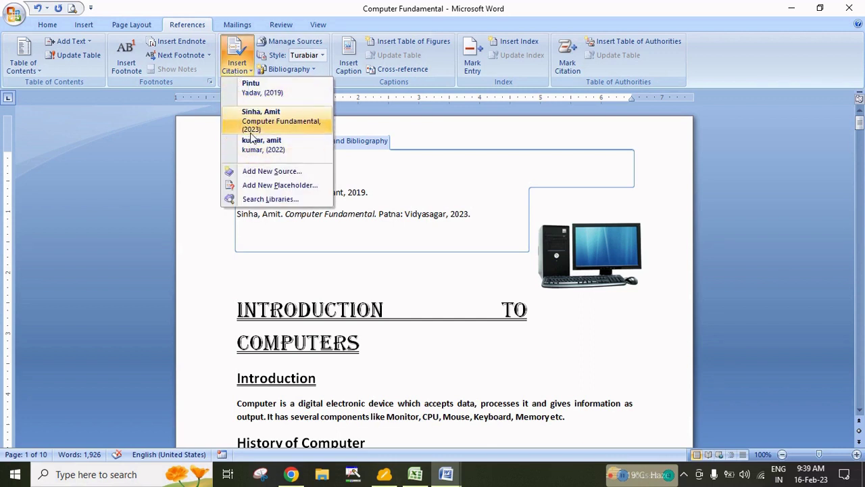
left_click(764, 176)
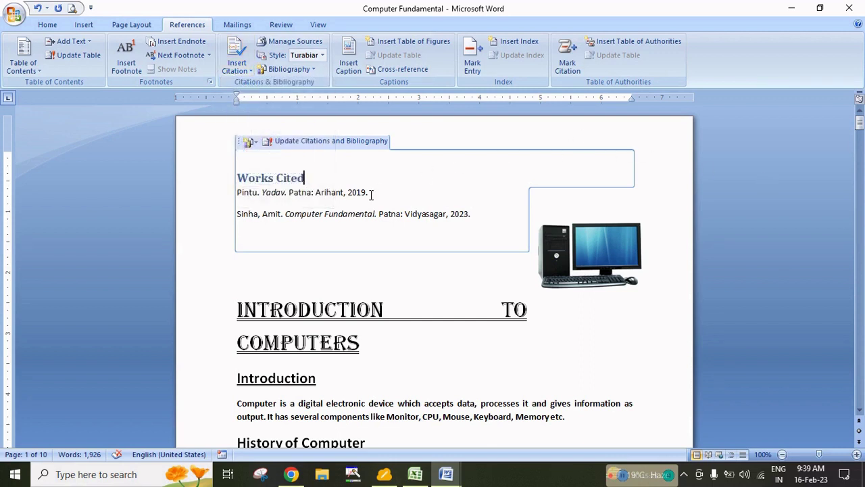
left_click(321, 141)
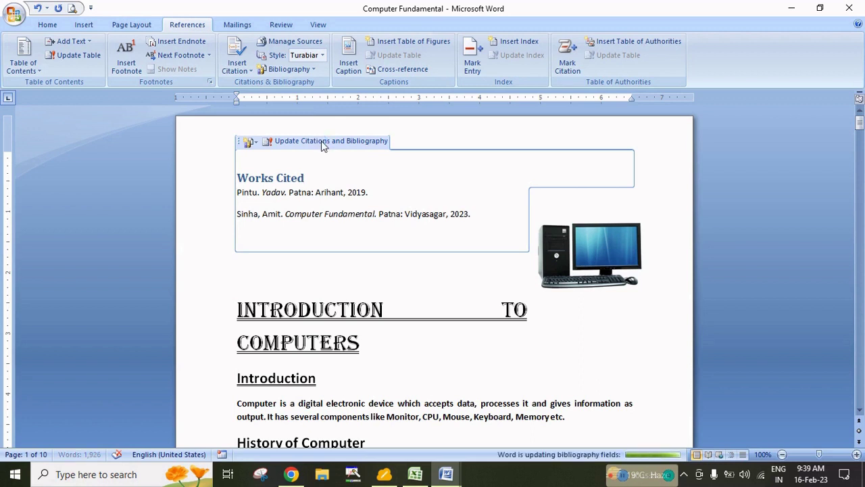